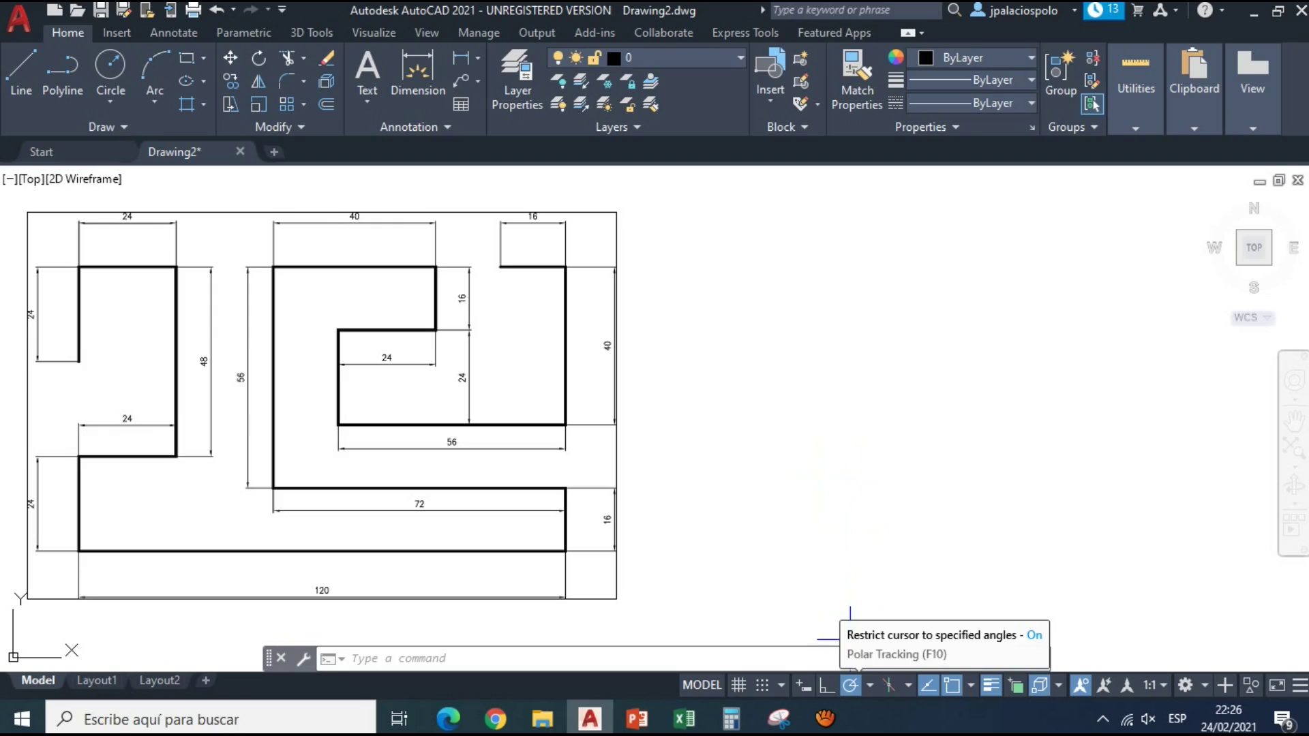
- Keep the polar tracking increment angle at 90 in Drafting Settings (DS)
left_click(870, 685)
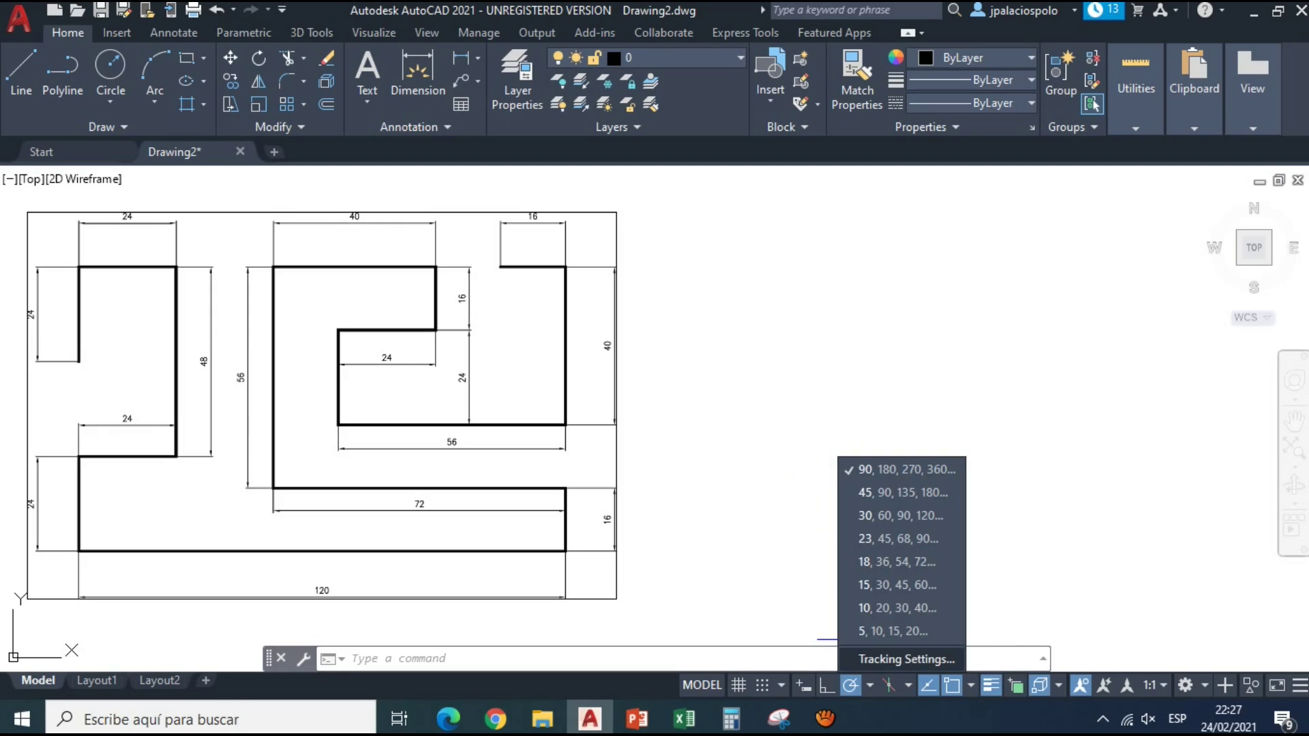
key("Escape")
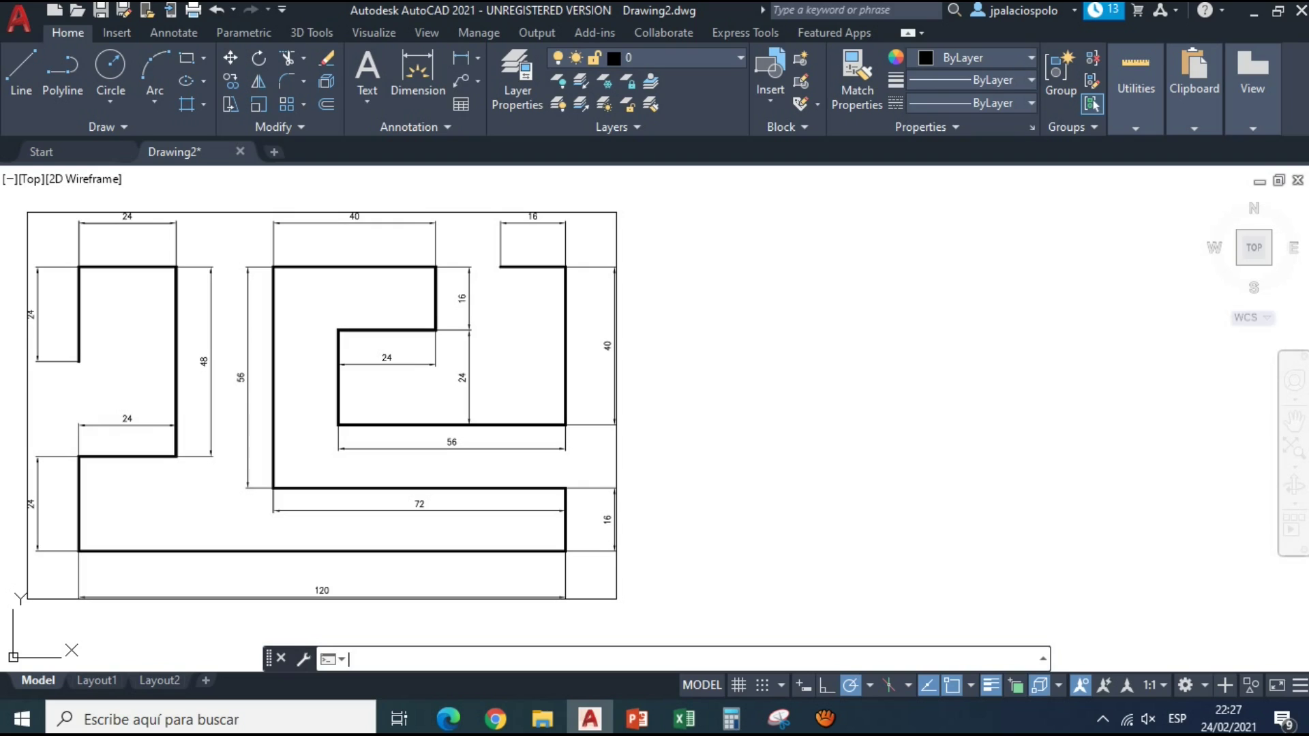
type("ds")
key("Return")
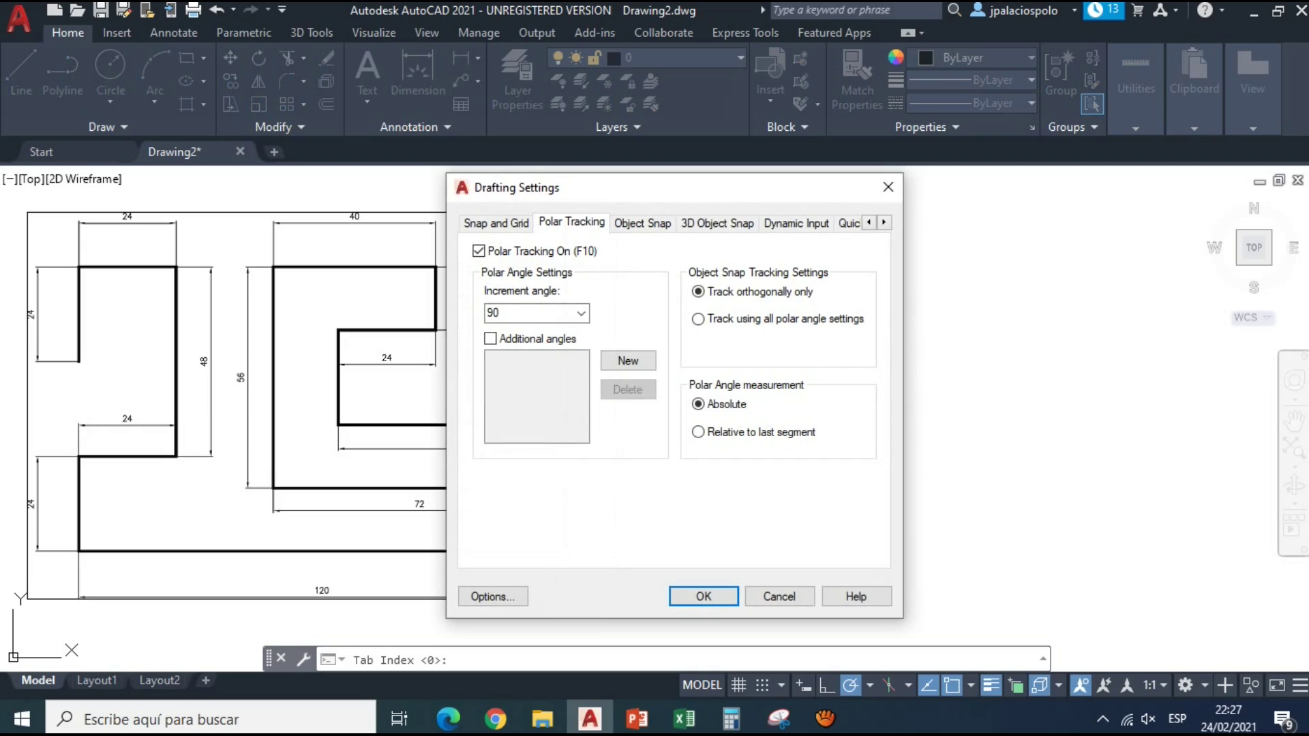
key("alt+Down")
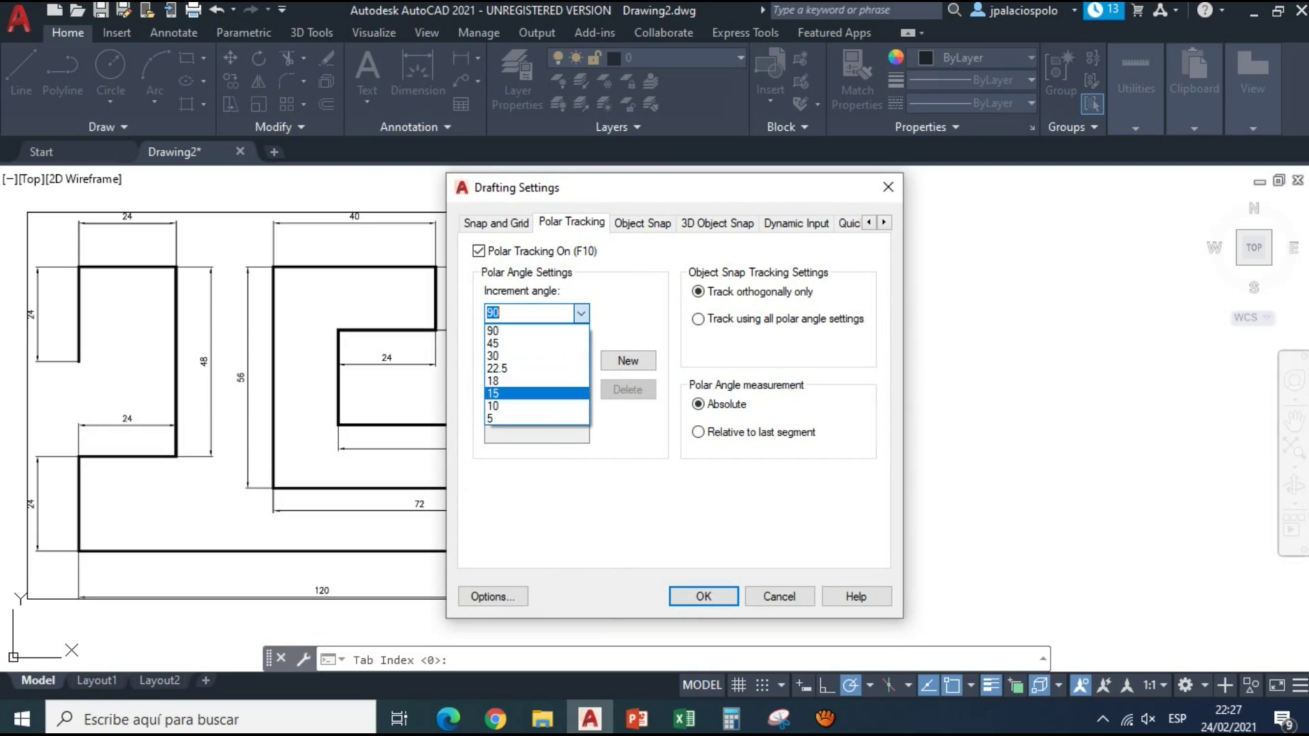
key("Return")
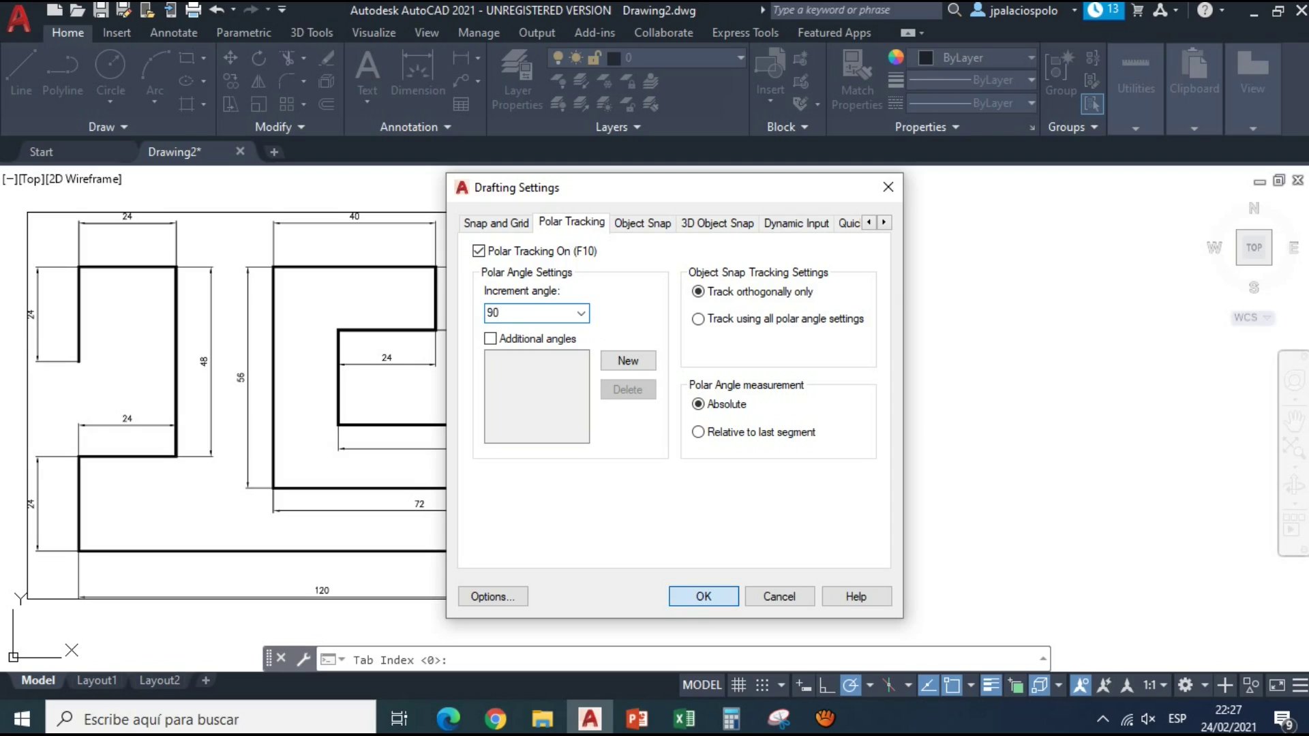
key("Return")
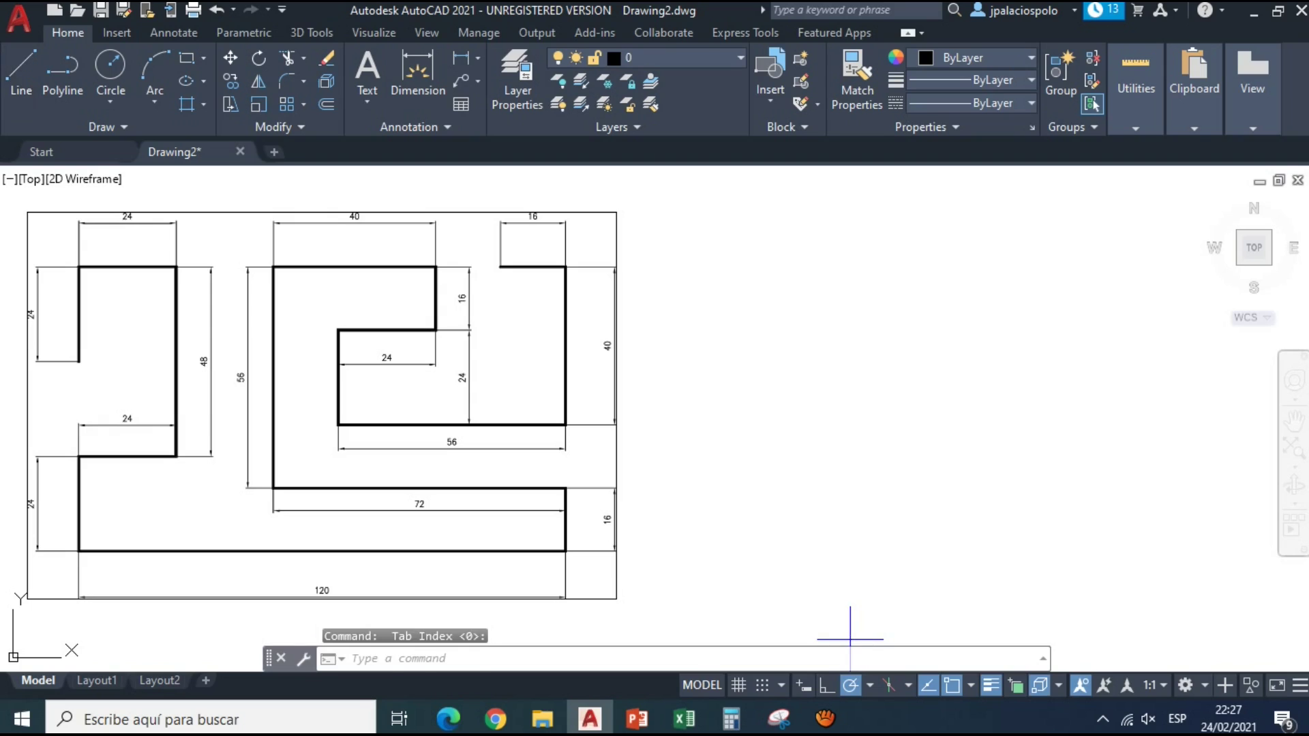
- Start a line right of the reference: 24 up, 24 right, 48 down
type("l")
key("Return")
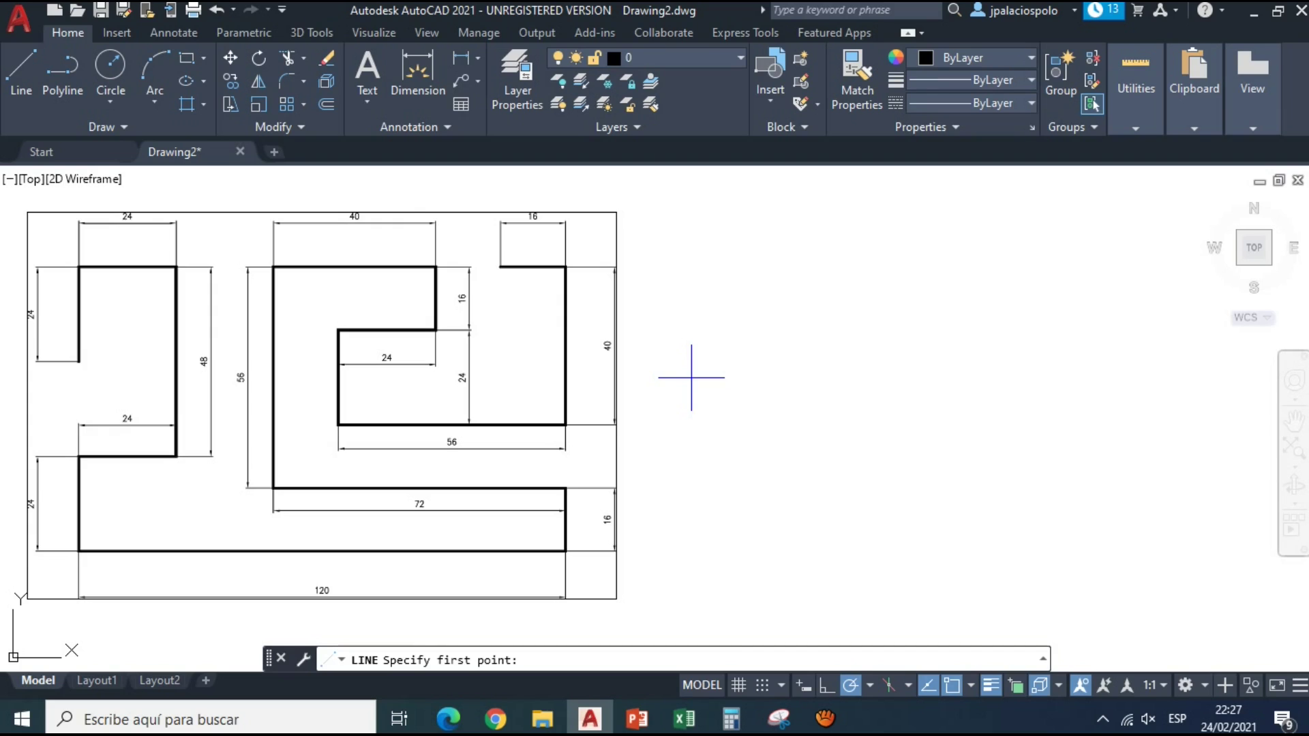
left_click(692, 377)
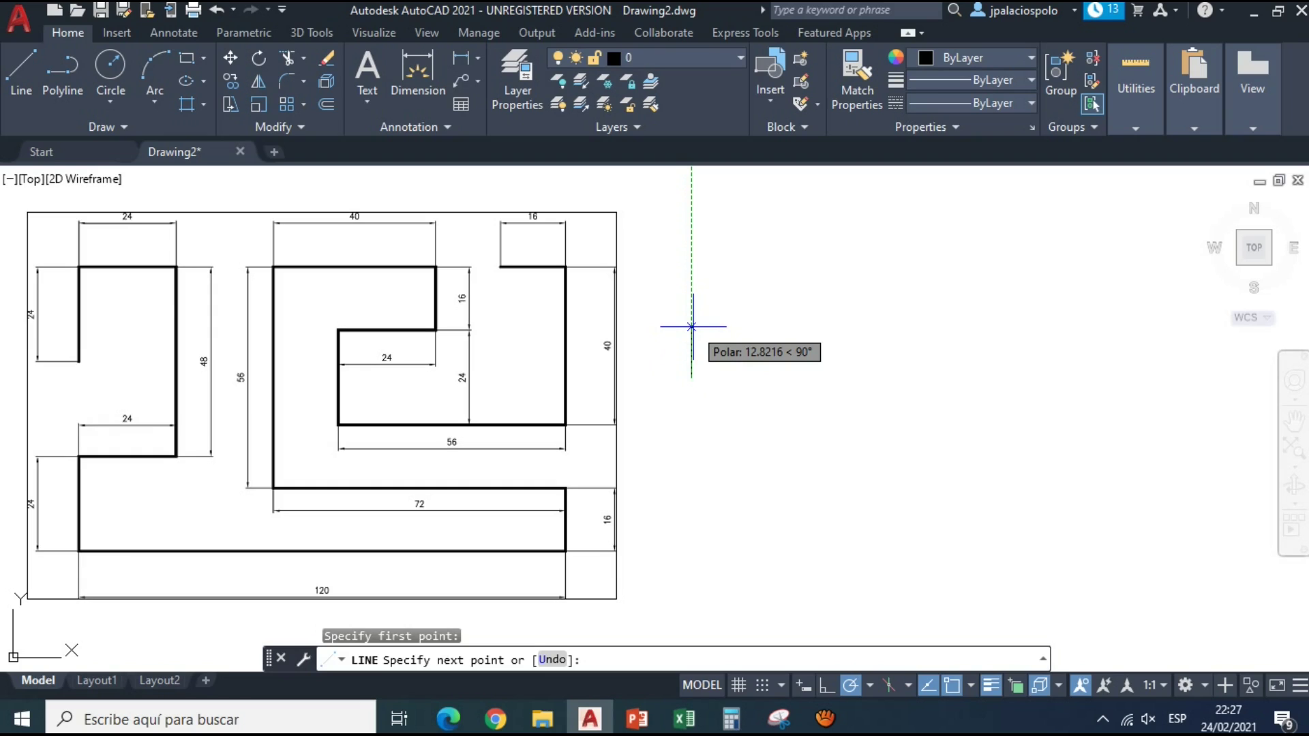
type("24")
key("Return")
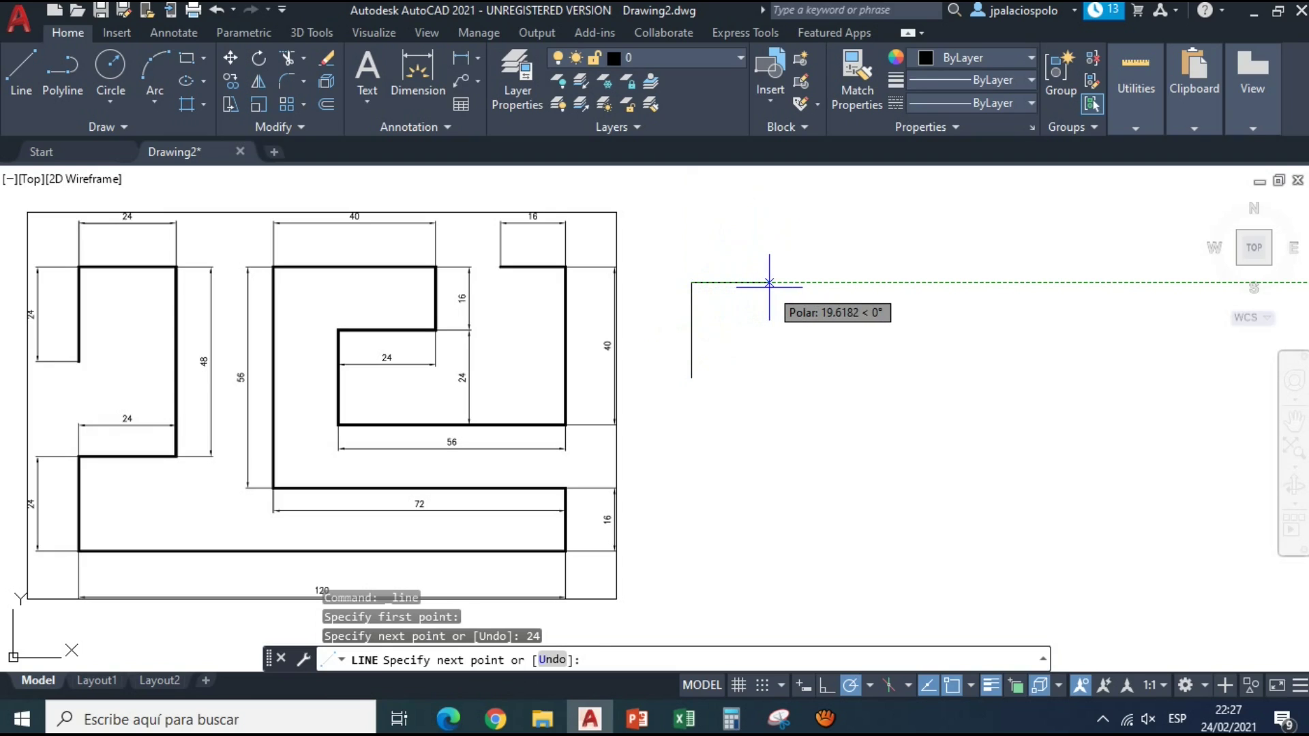
type("24")
key("Return")
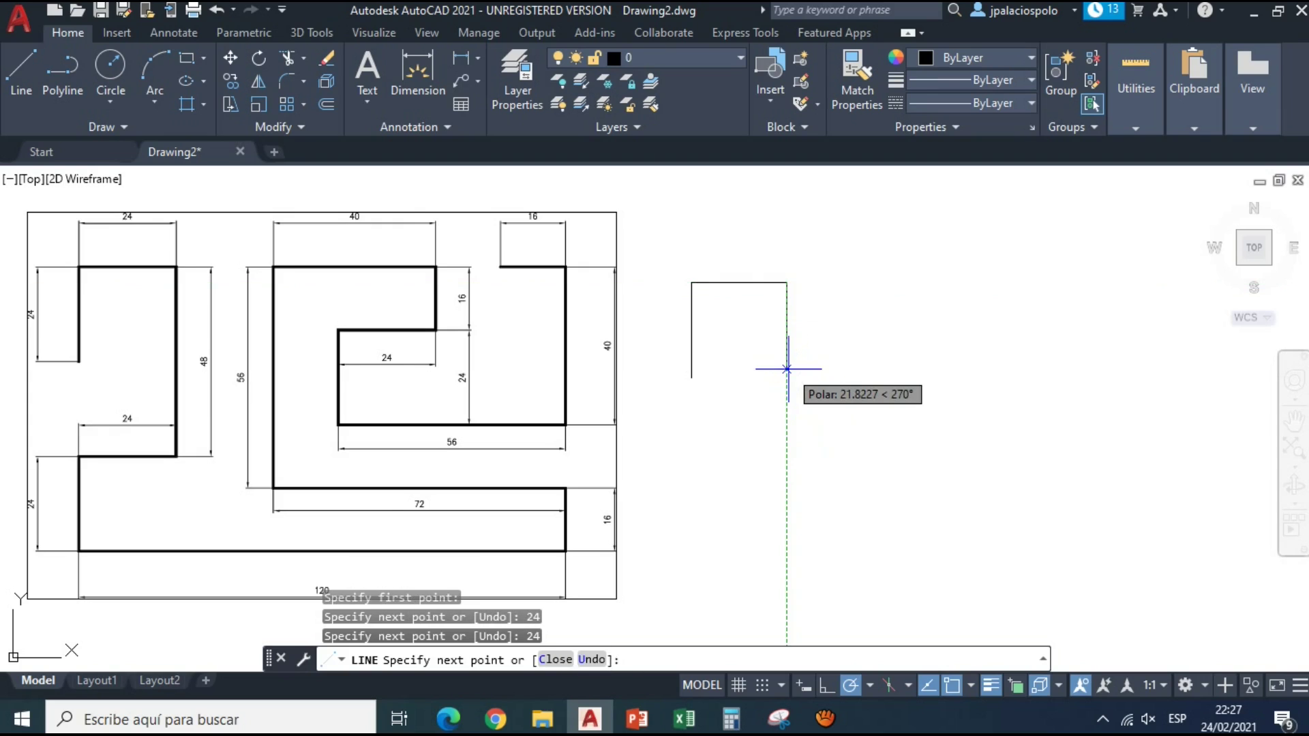
type("48")
key("Return")
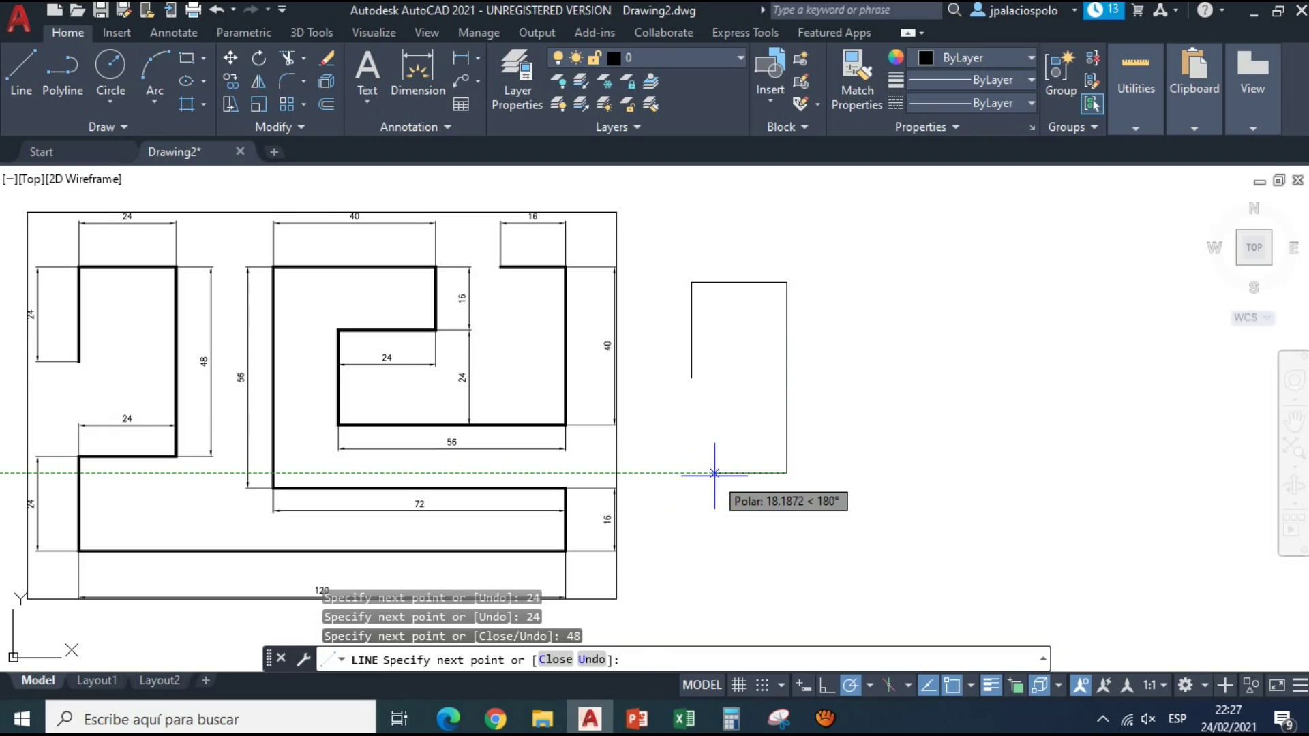
- Continue the outline with 24 left, 24 down and a 120 bottom edge rightward
type("24")
key("Return")
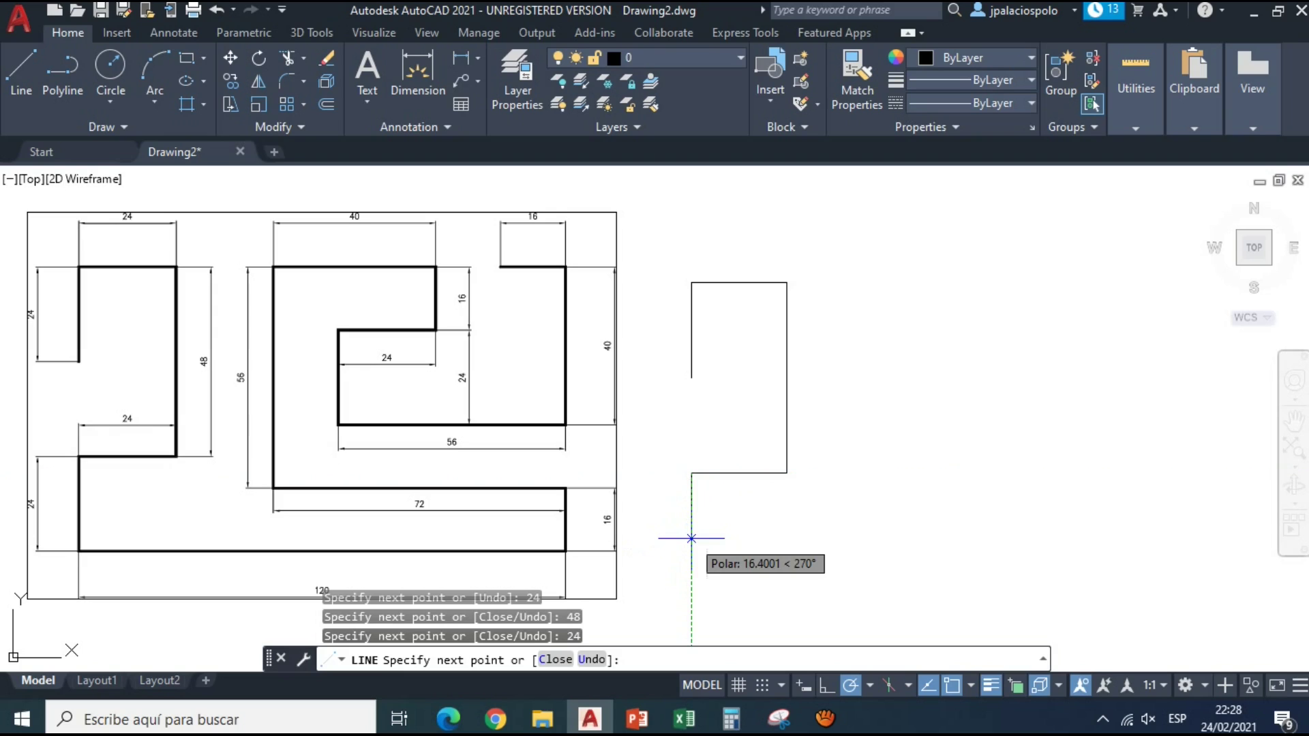
type("24")
key("Return")
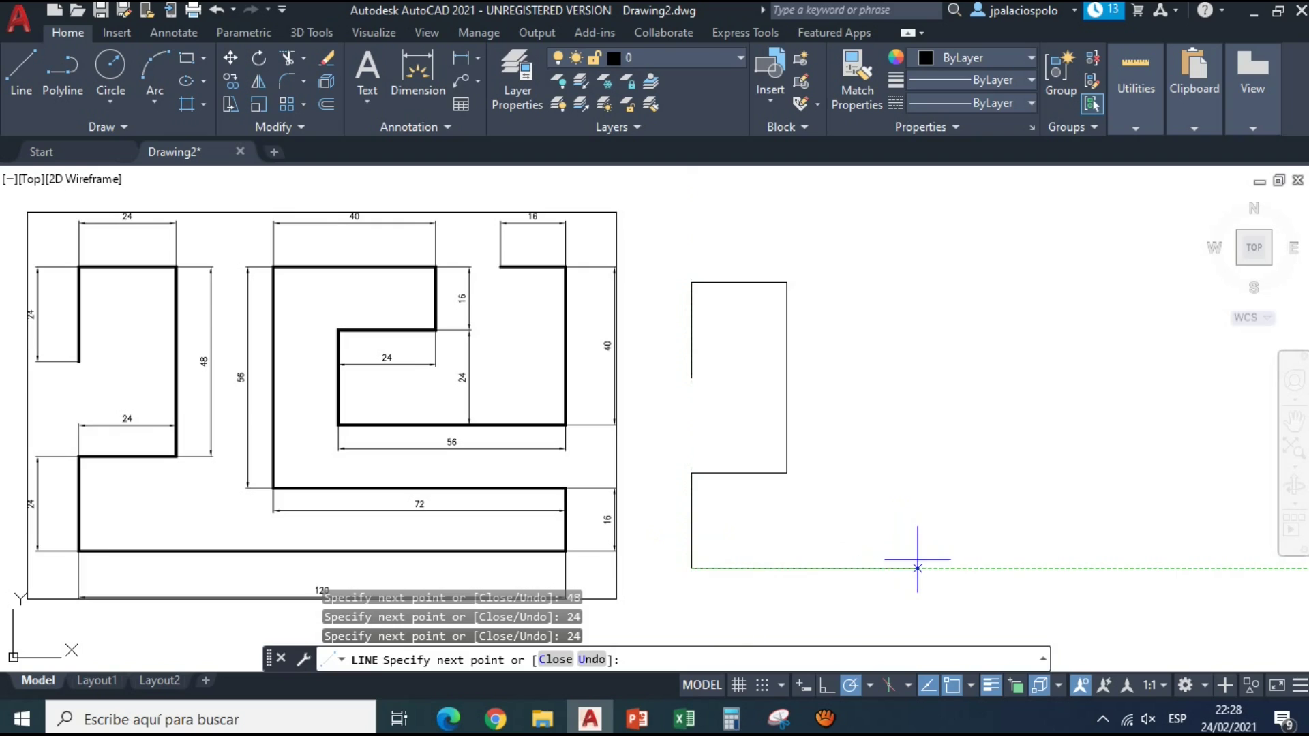
type("12")
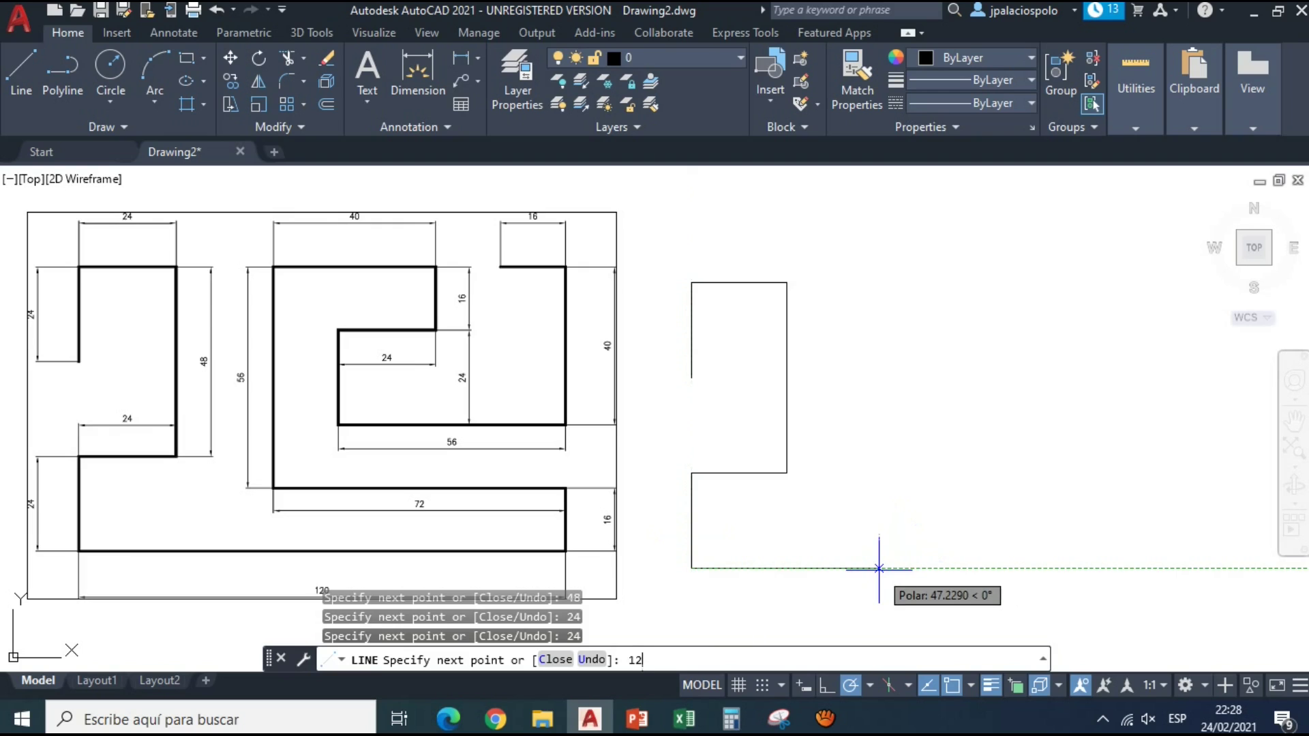
type("0")
key("Return")
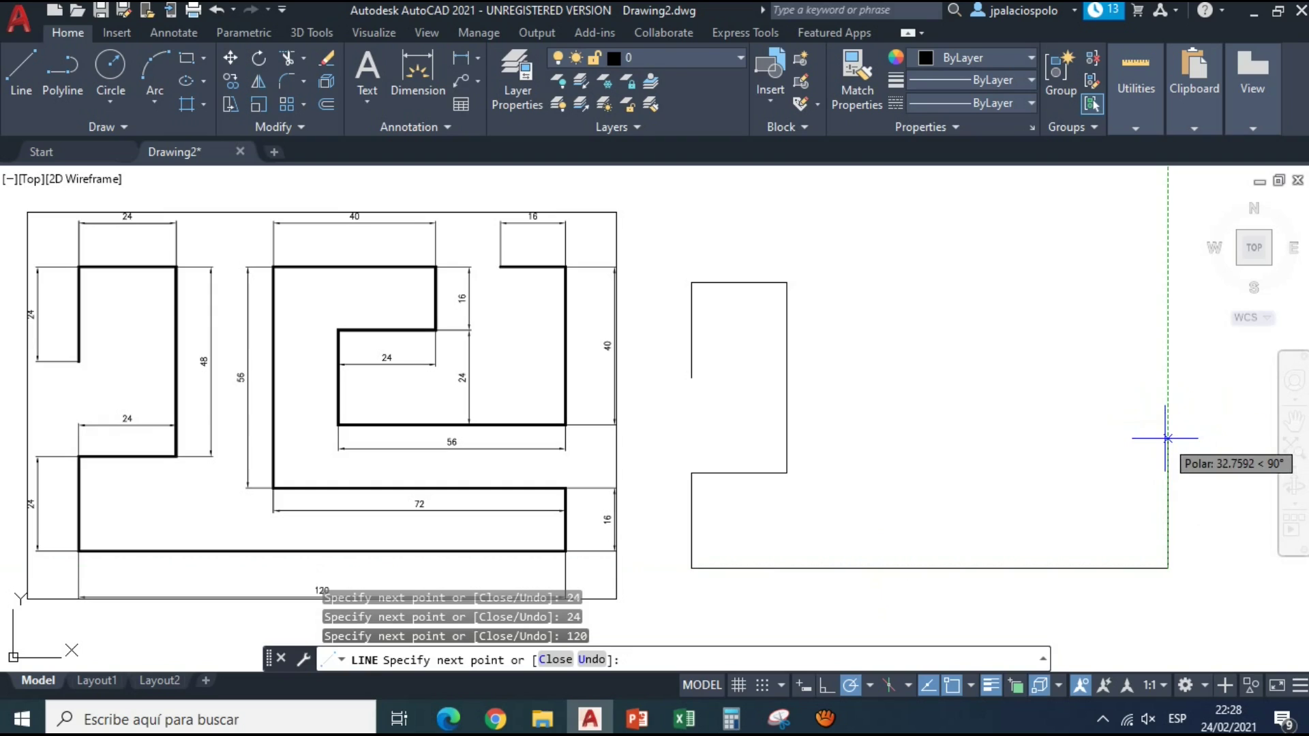
- Extend the outline 16 up, 72 left, 56 up and 40 right
type("16")
key("Return")
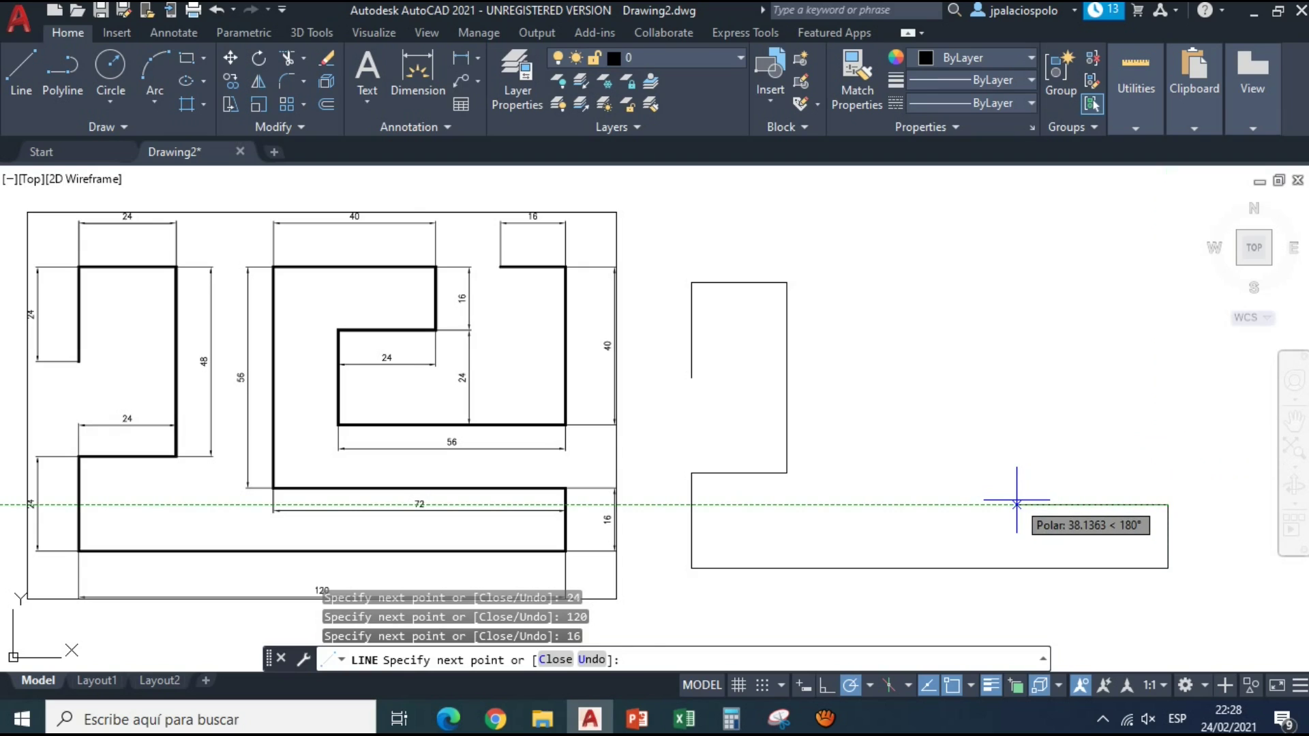
type("72")
key("Return")
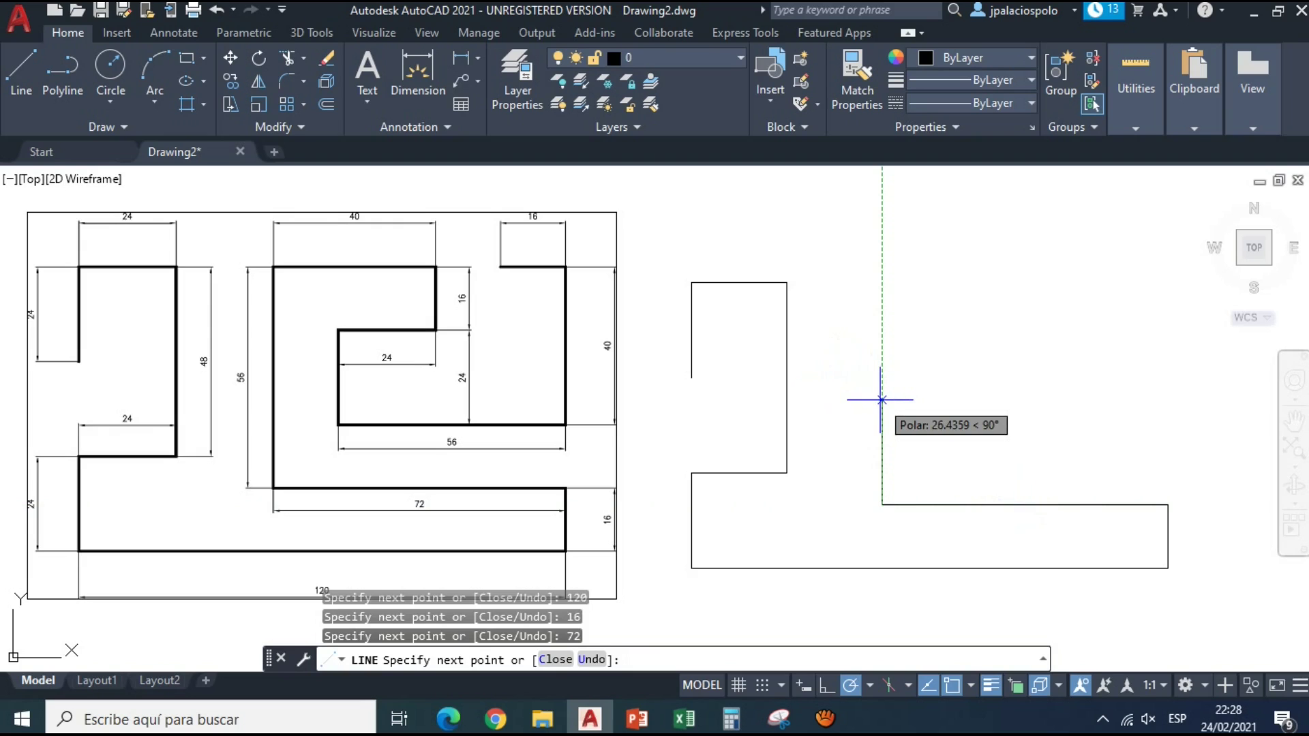
type("56")
key("Return")
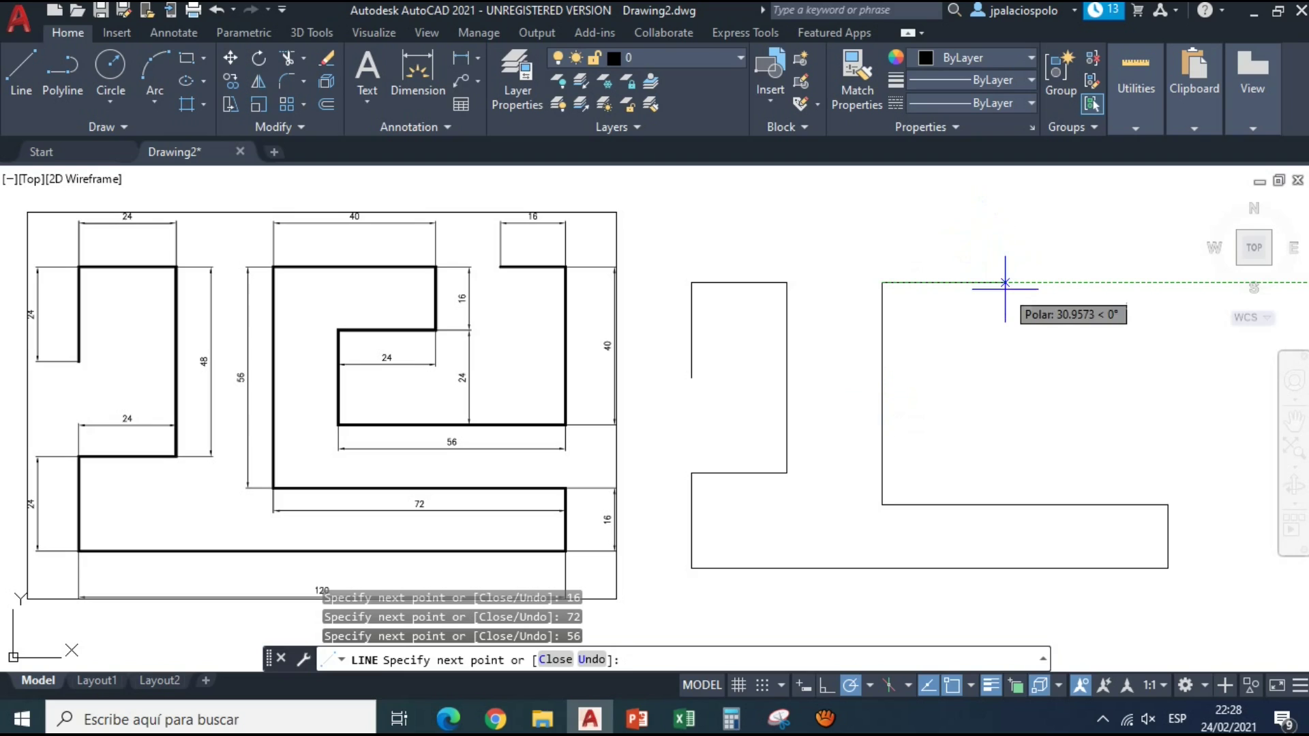
type("40")
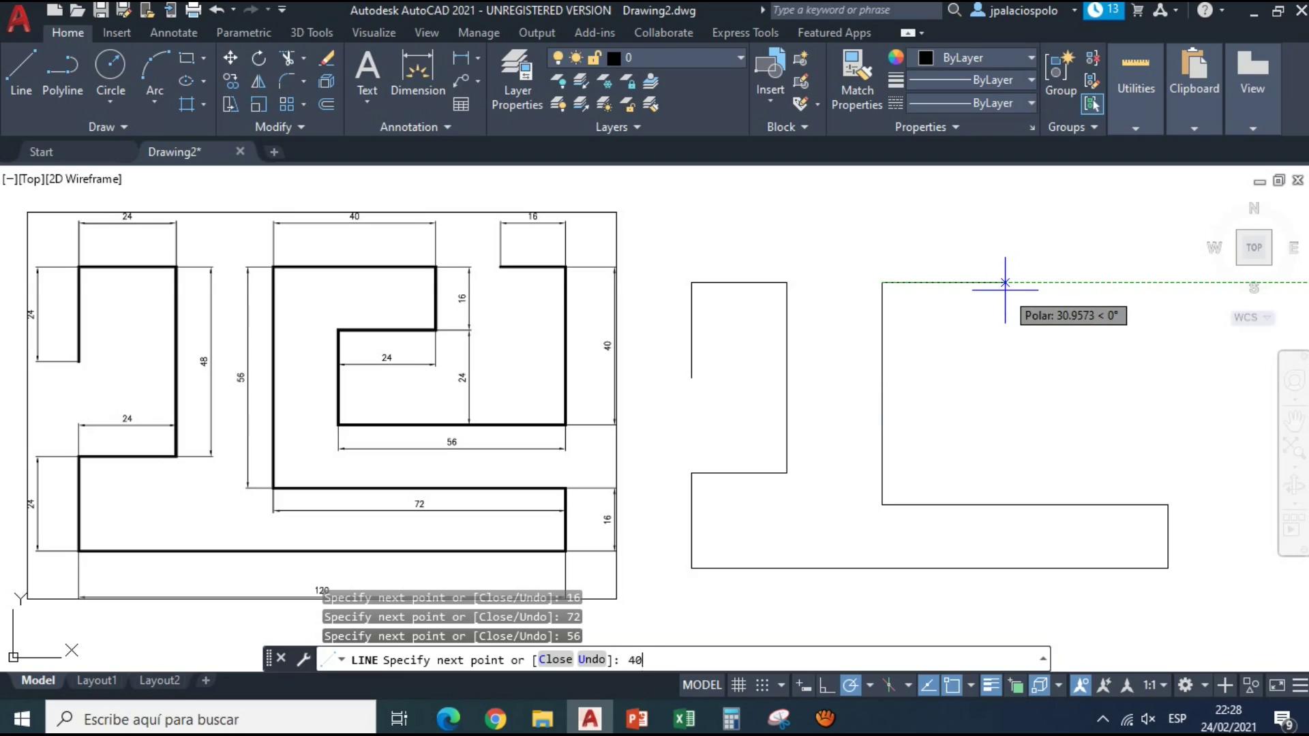
key("Return")
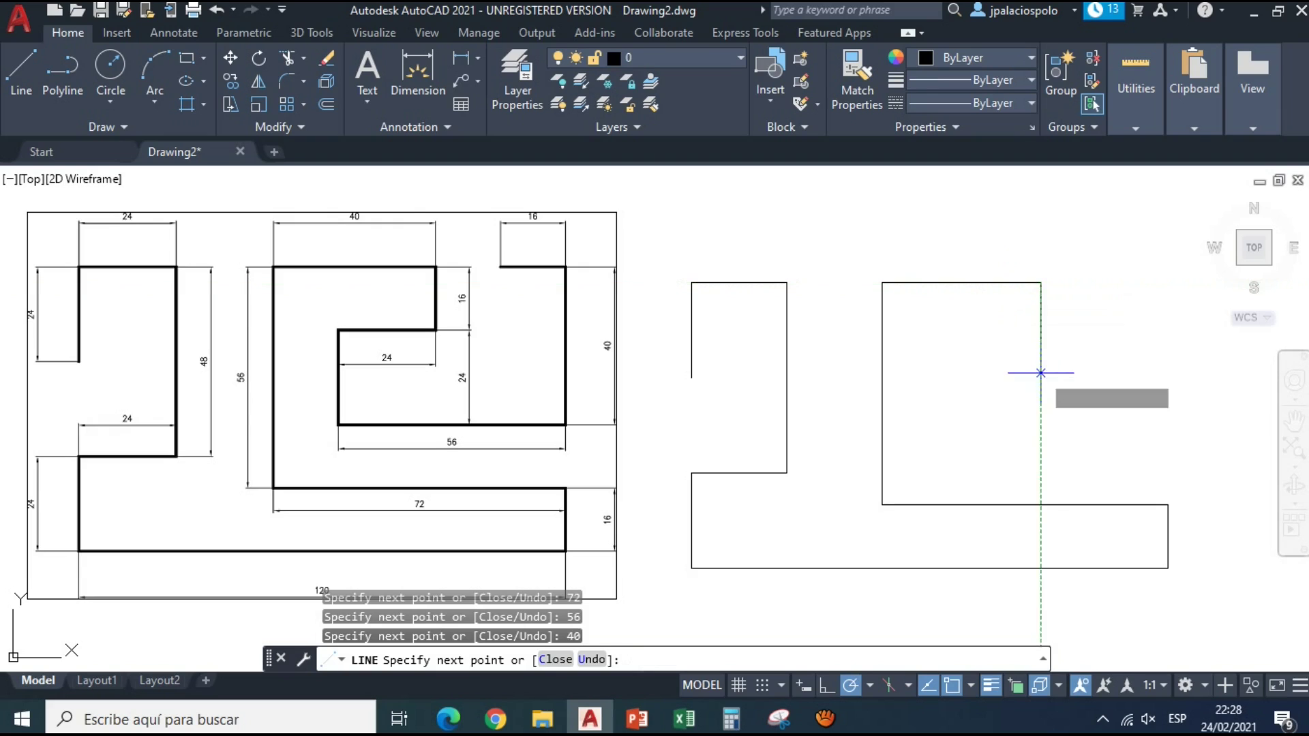
- Draw the inner notch: 16 down, 24 left, 24 down, 56 right
type("16")
key("Return")
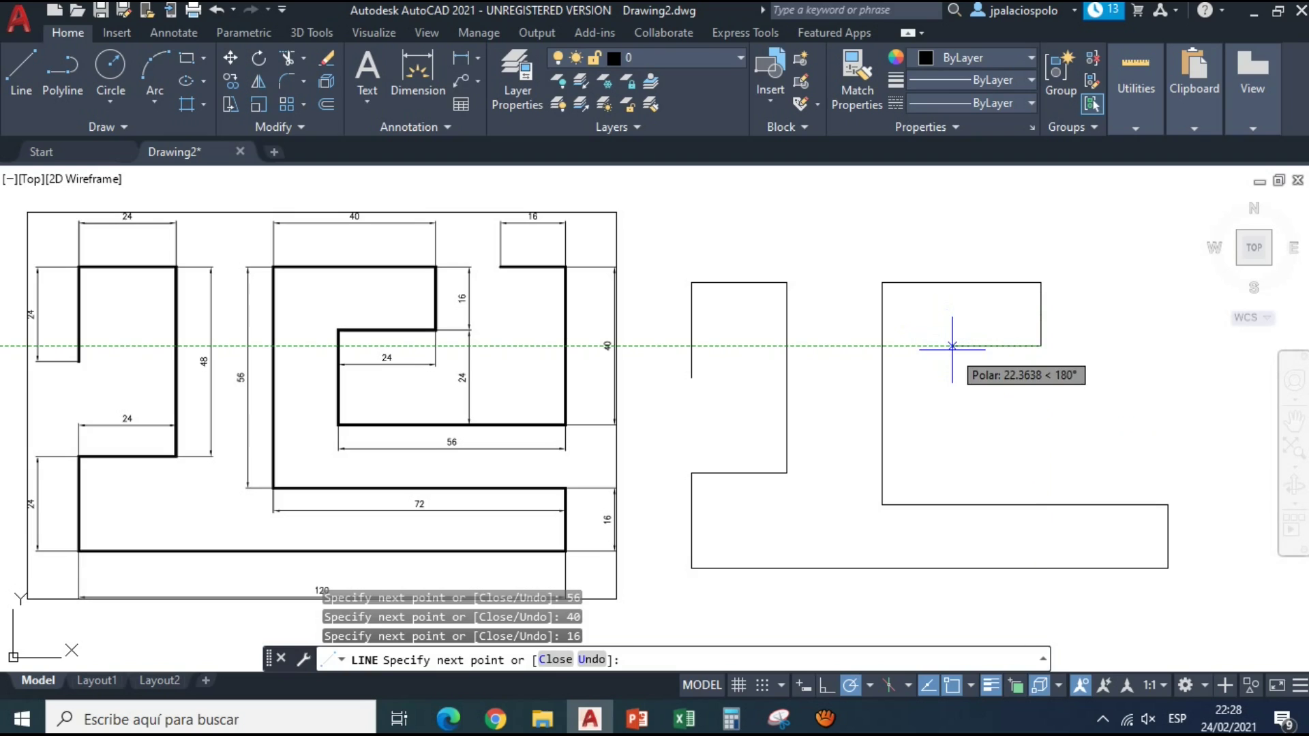
type("24")
key("Return")
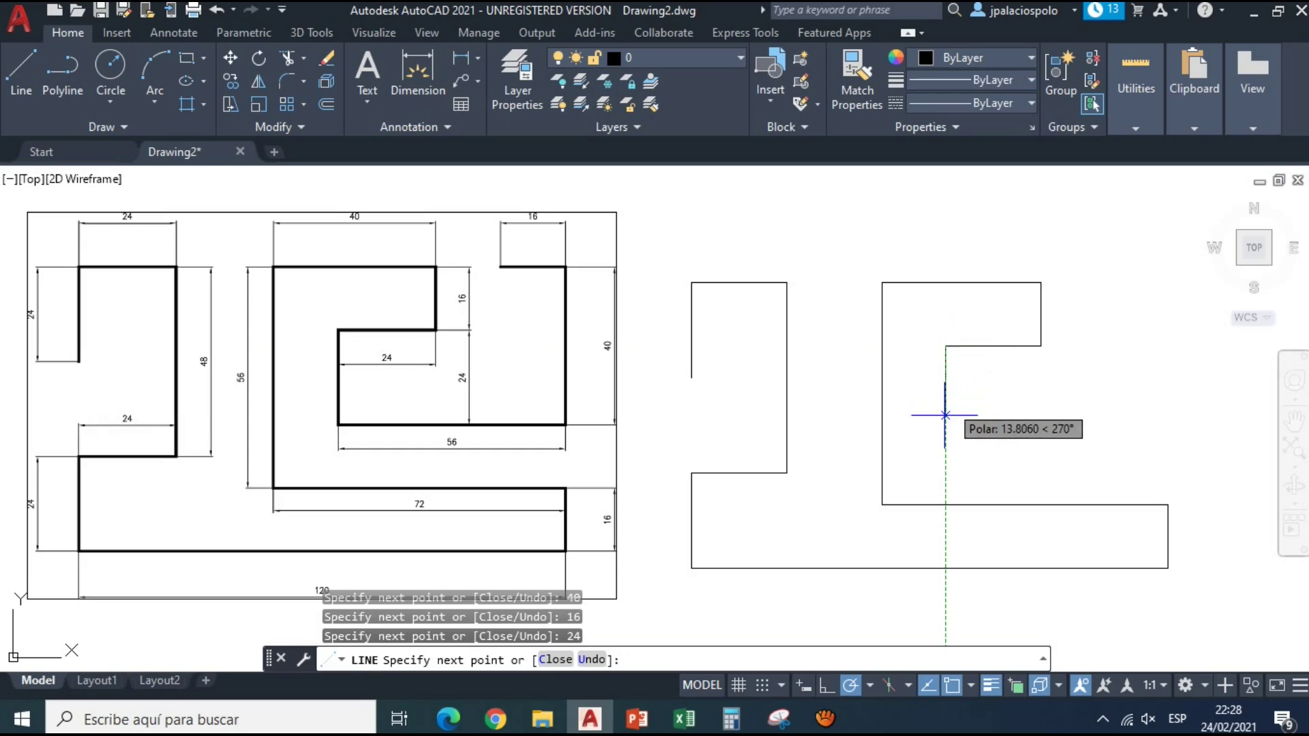
type("24")
key("Return")
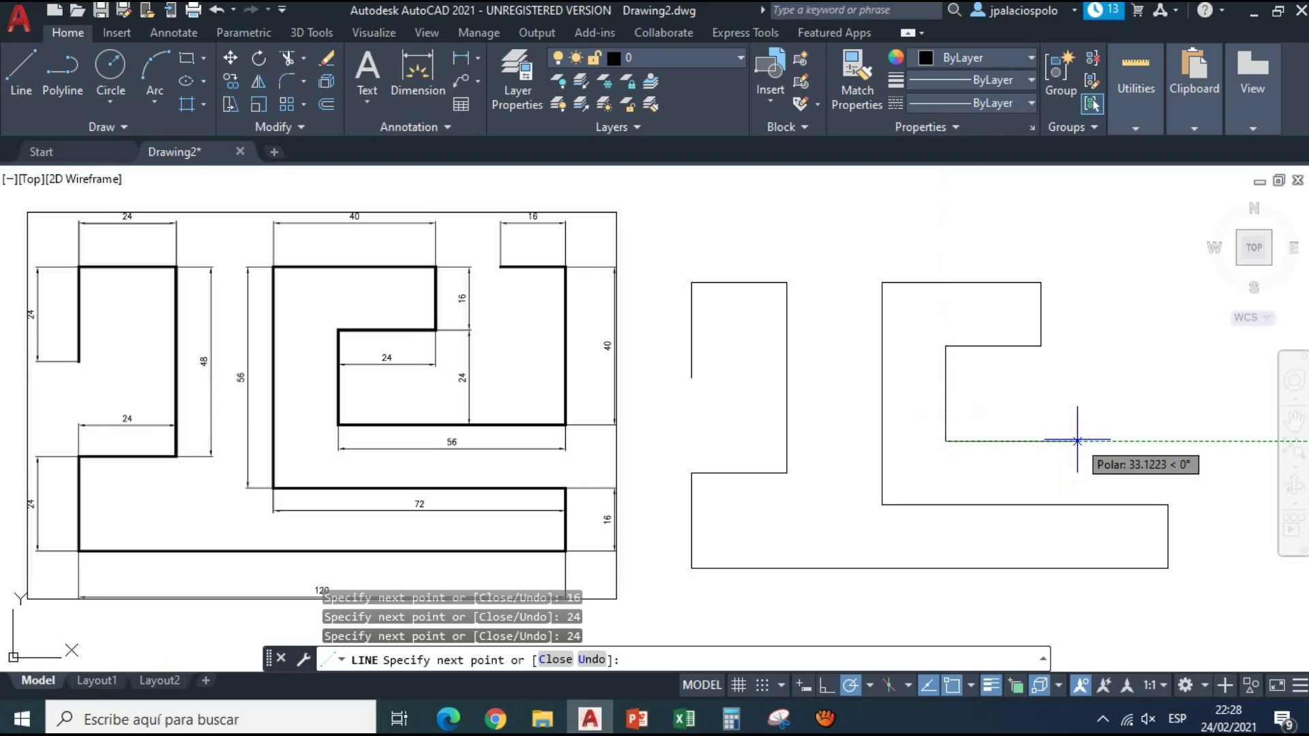
type("56")
key("Return")
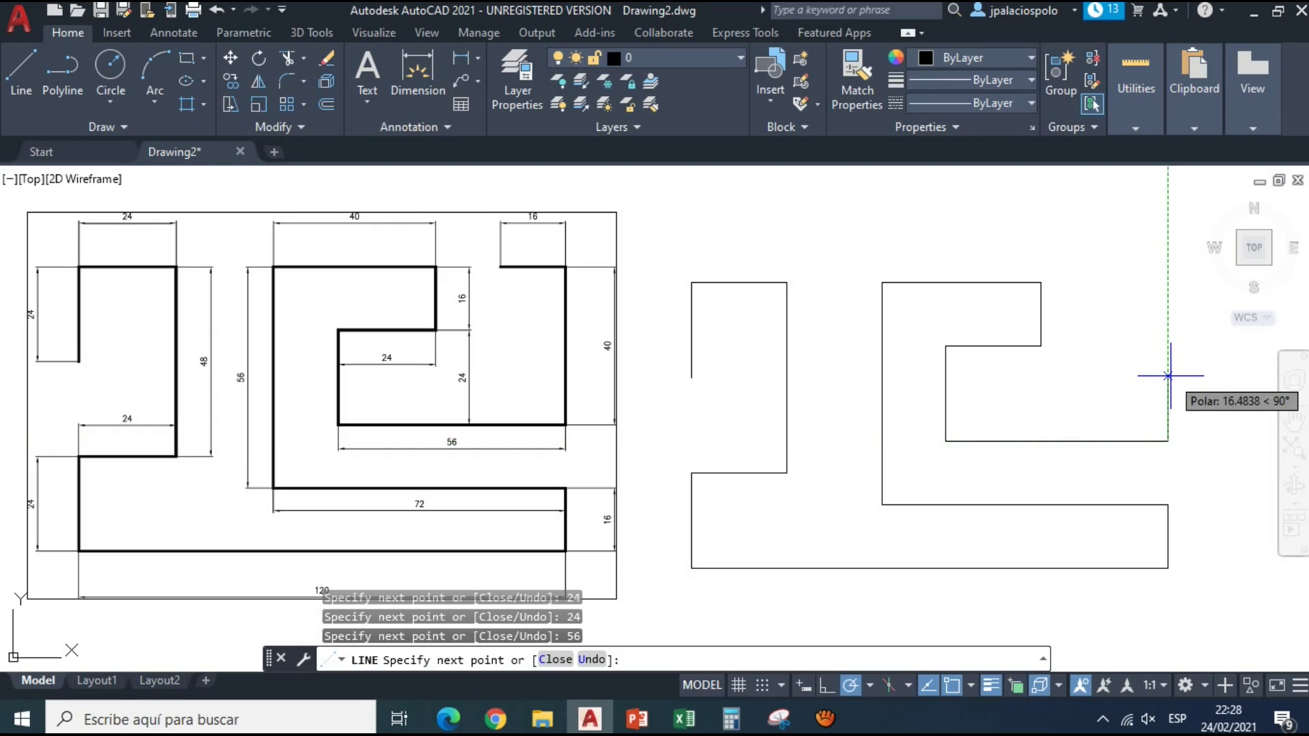
- Finish with a 40 rise and a 16 leftward segment, then end LINE
type("40")
key("Return")
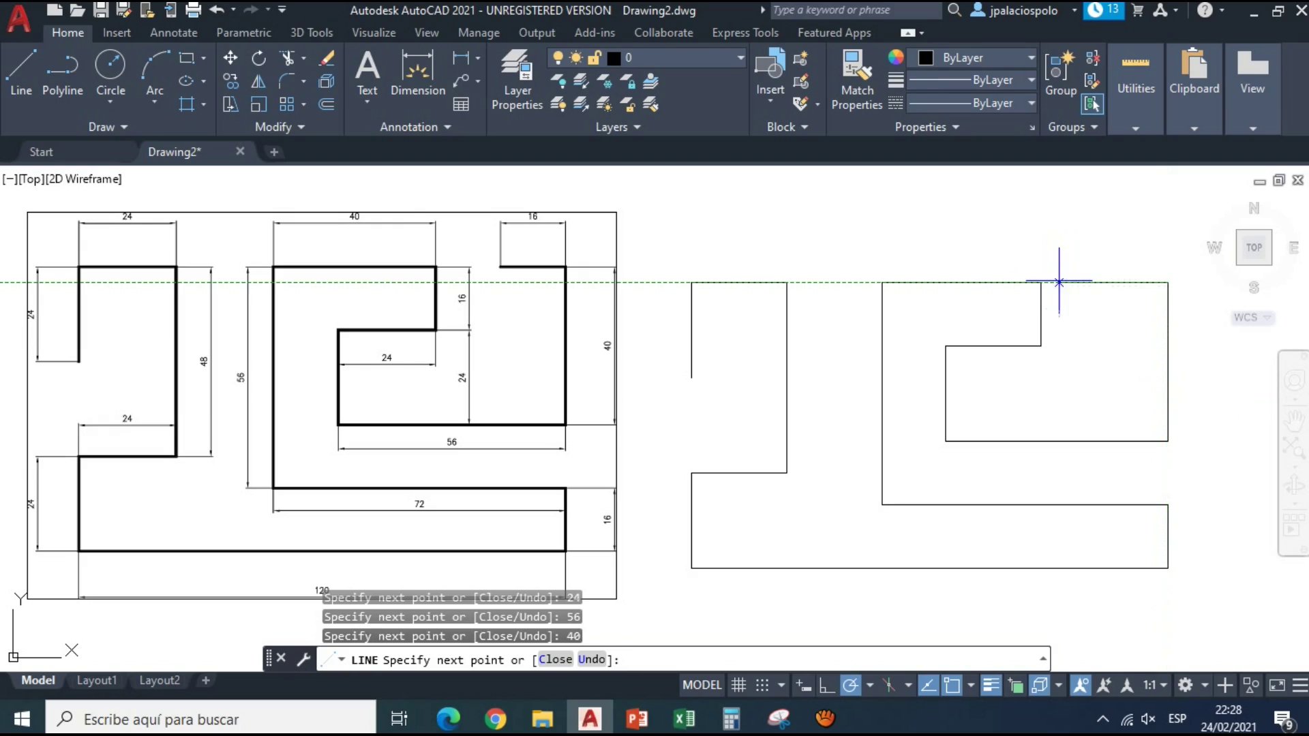
type("16")
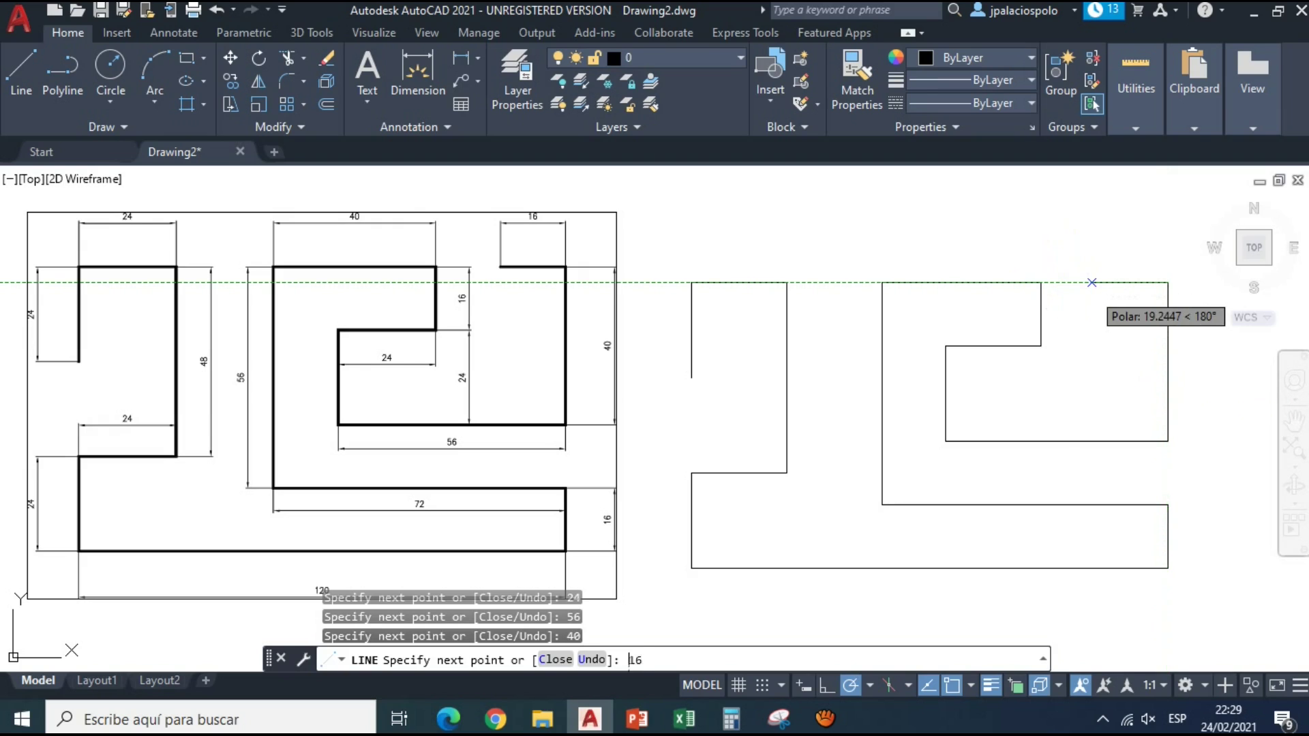
key("Return")
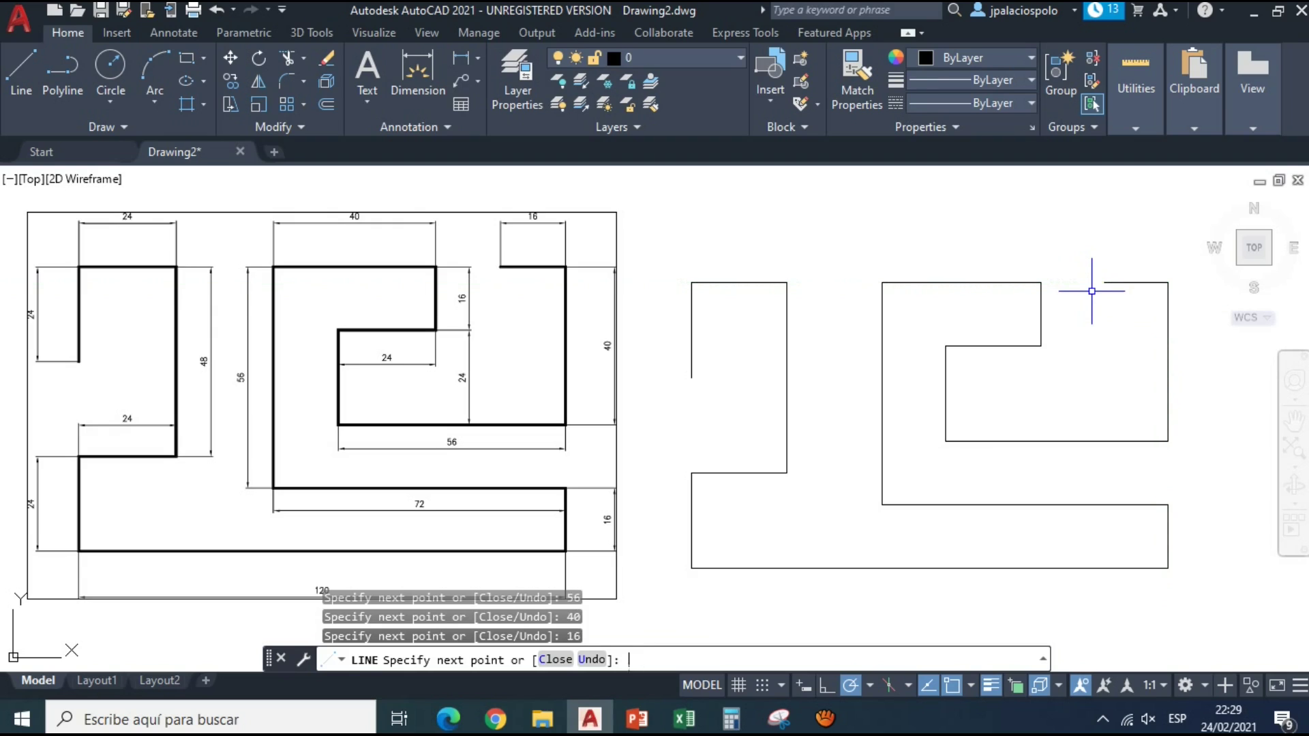
key("Escape")
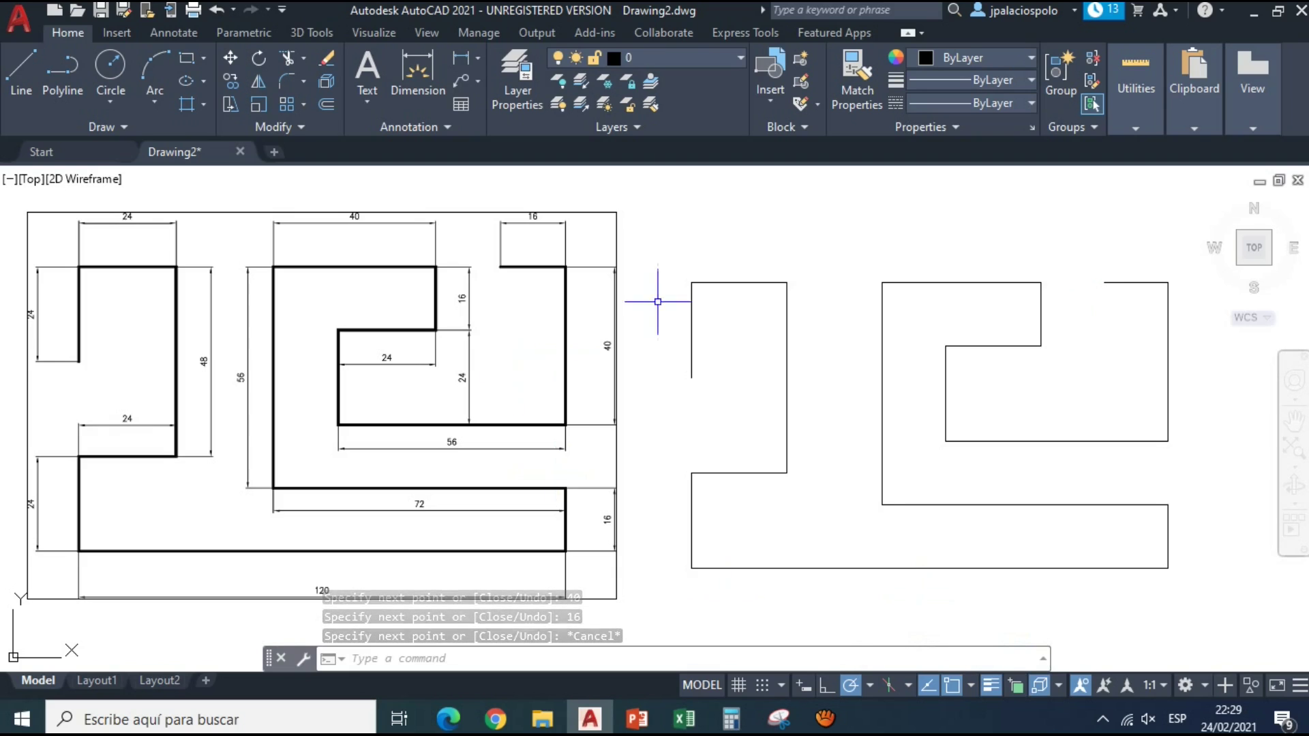
- Window-select all the redrawn lines to the right of the reference
left_click(654, 255)
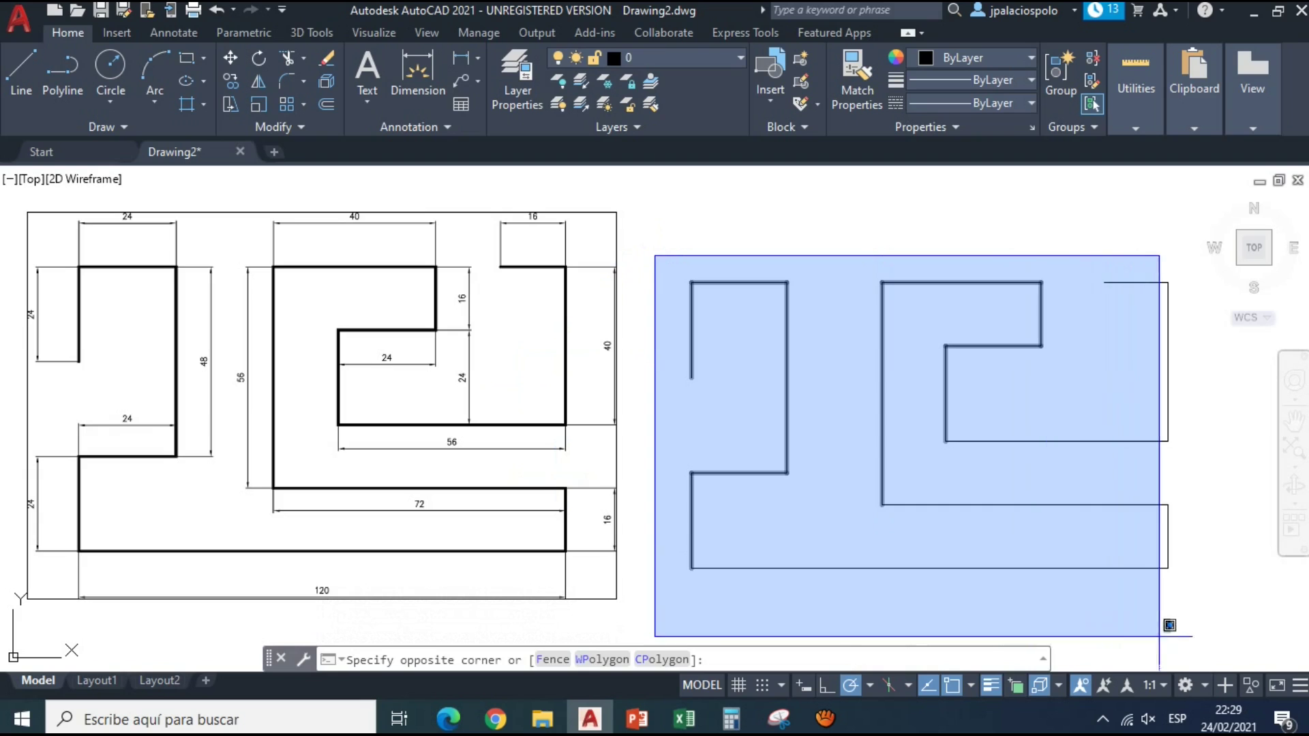
left_click(1190, 634)
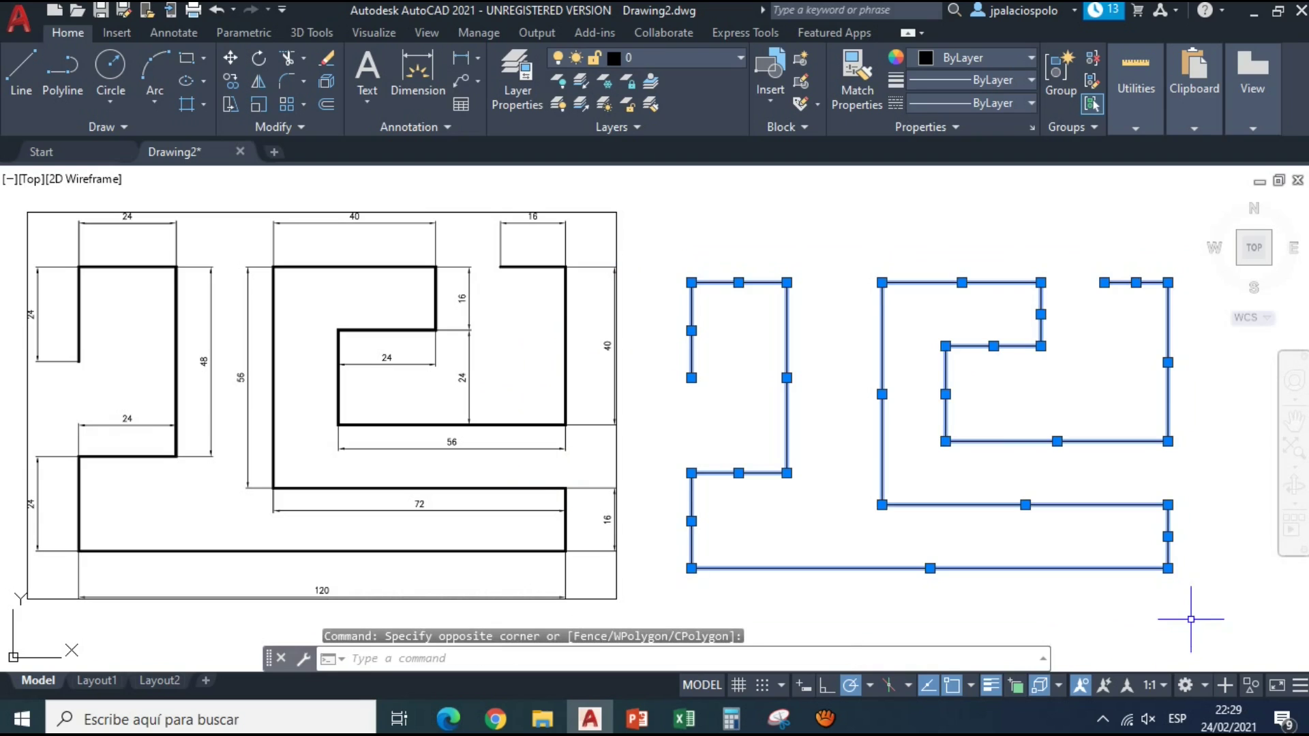
- Set the selected lines' lineweight to 0.35 mm in Properties, then deselect
right_click(798, 240)
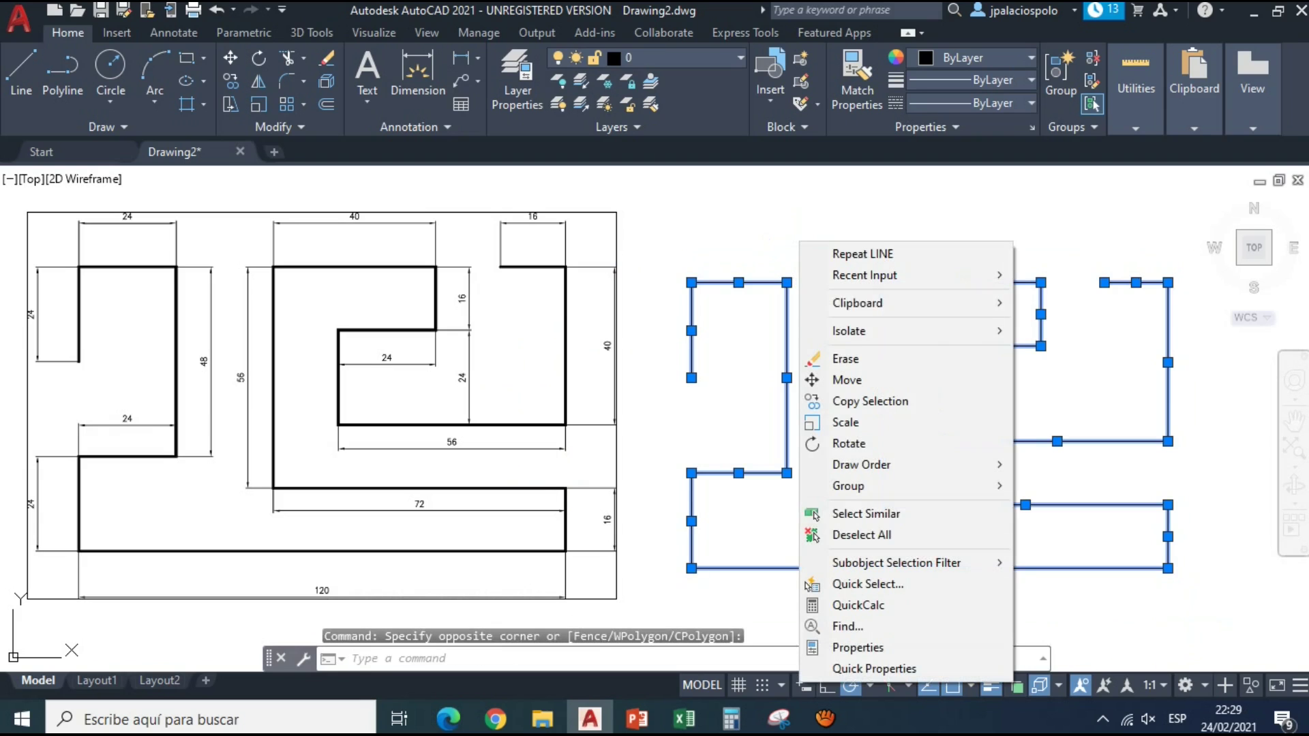
left_click(858, 647)
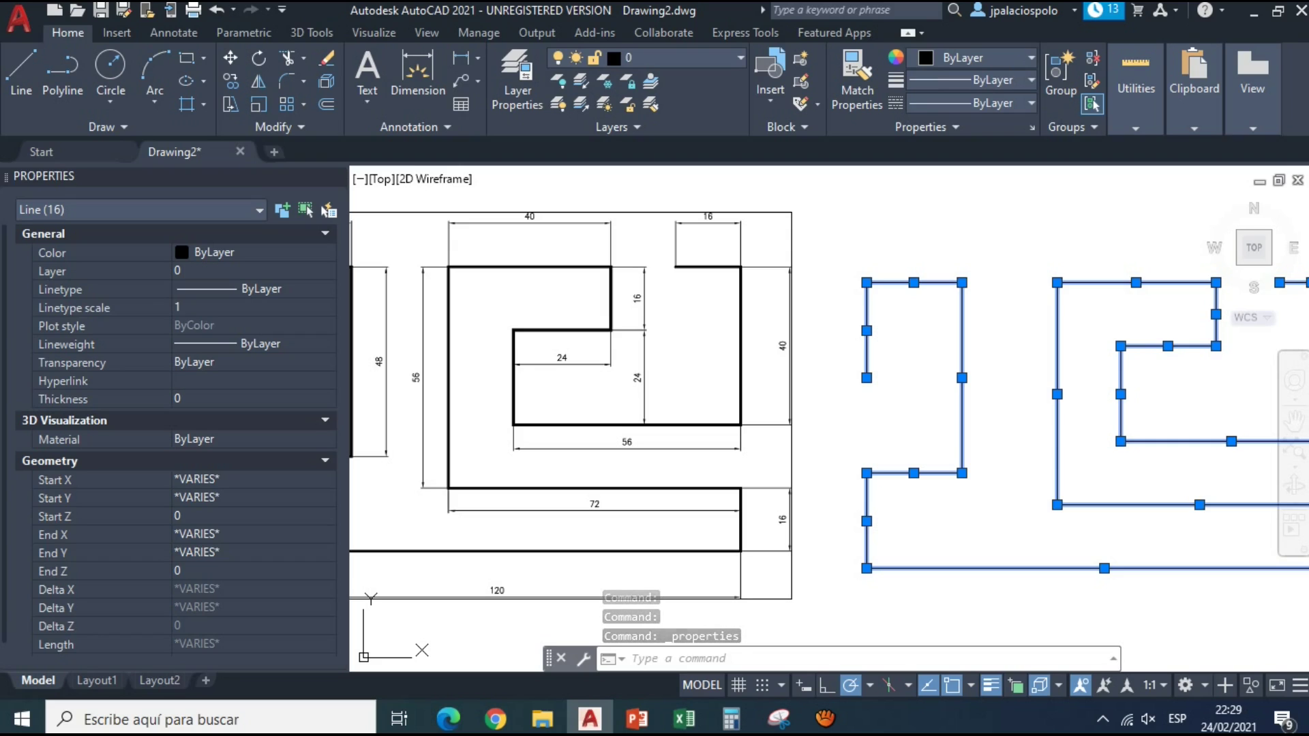
left_click(328, 344)
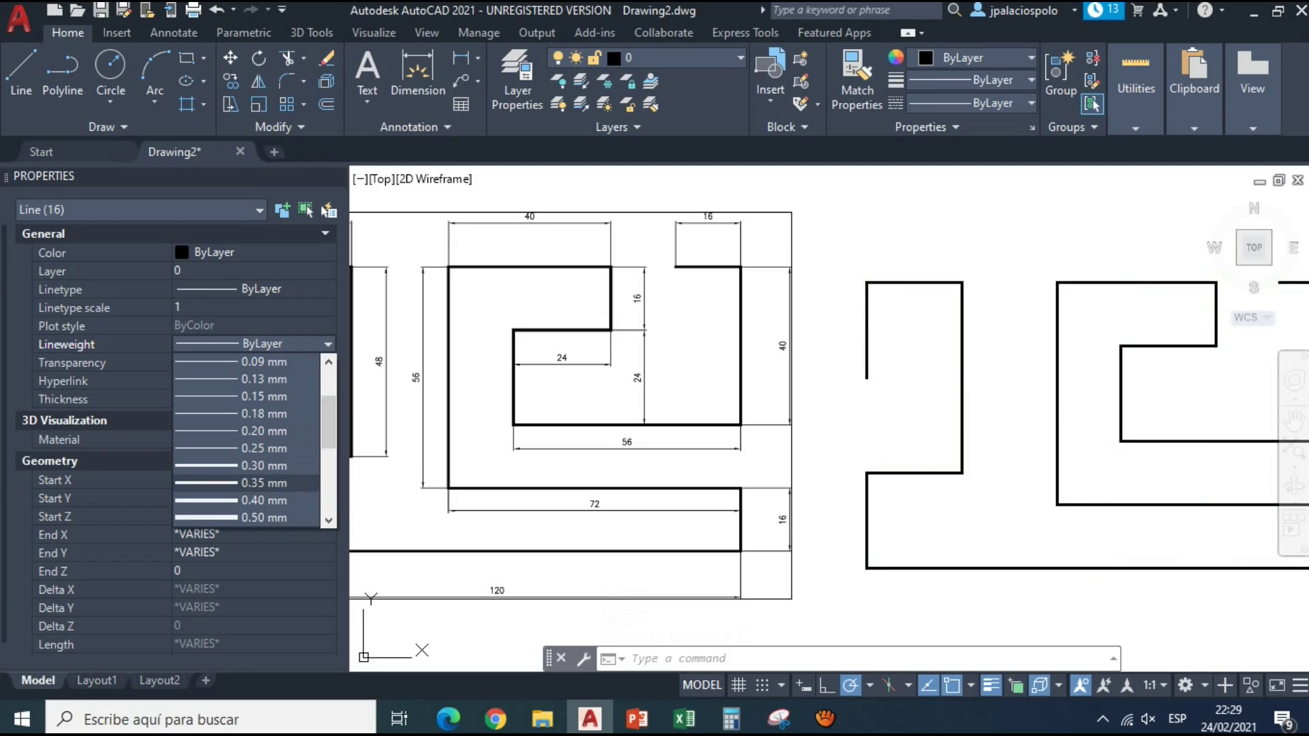
left_click(263, 483)
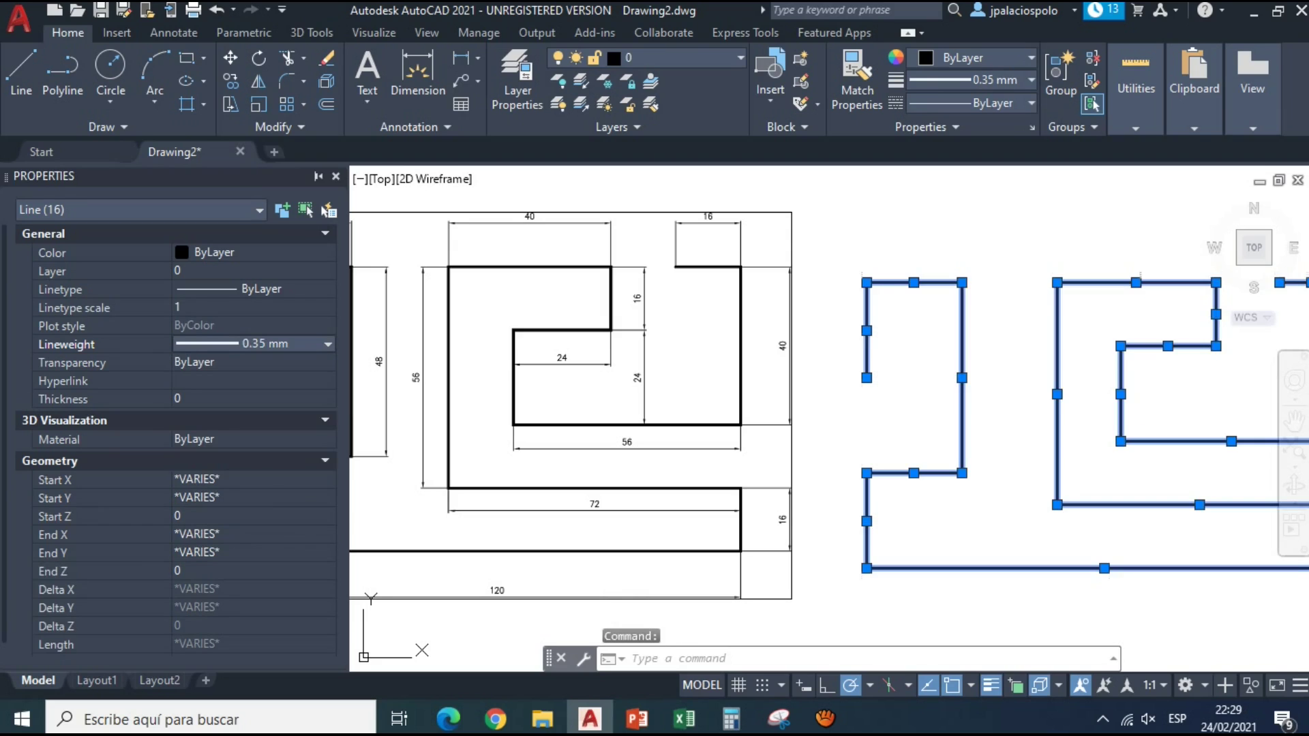
left_click(336, 176)
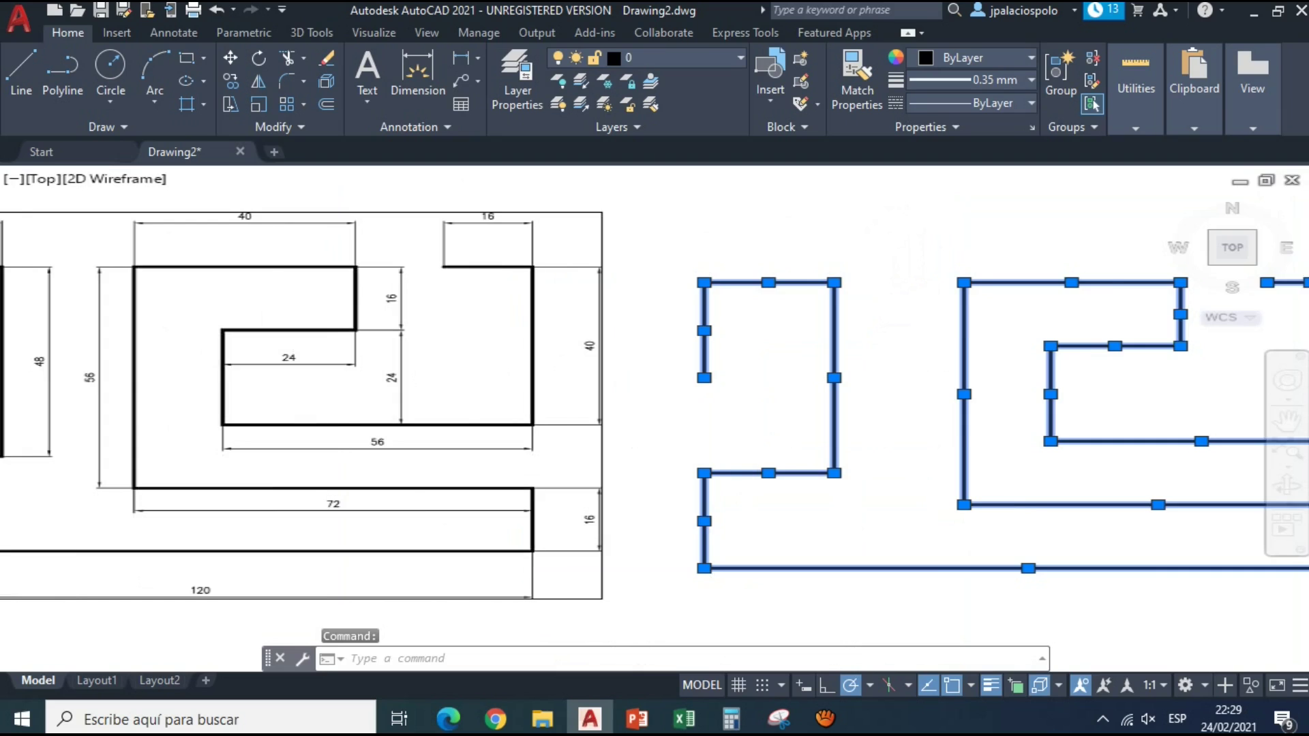
key("Escape")
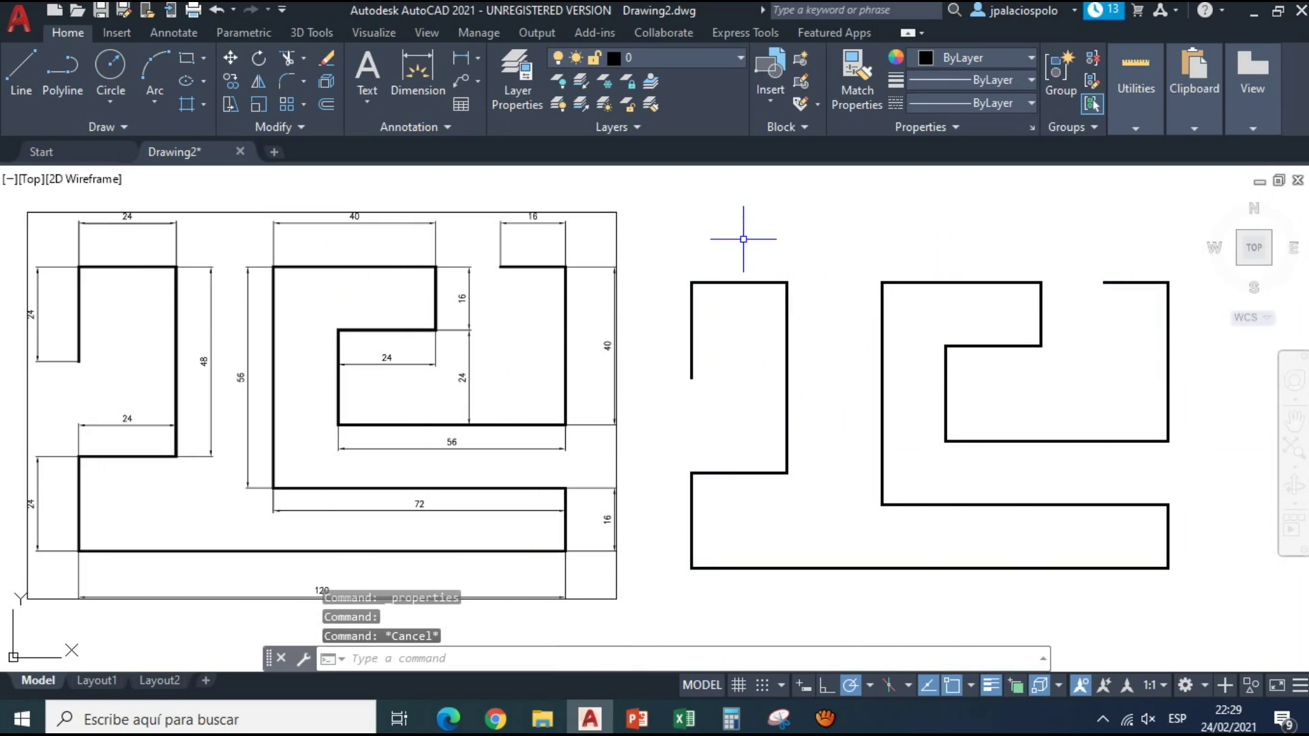